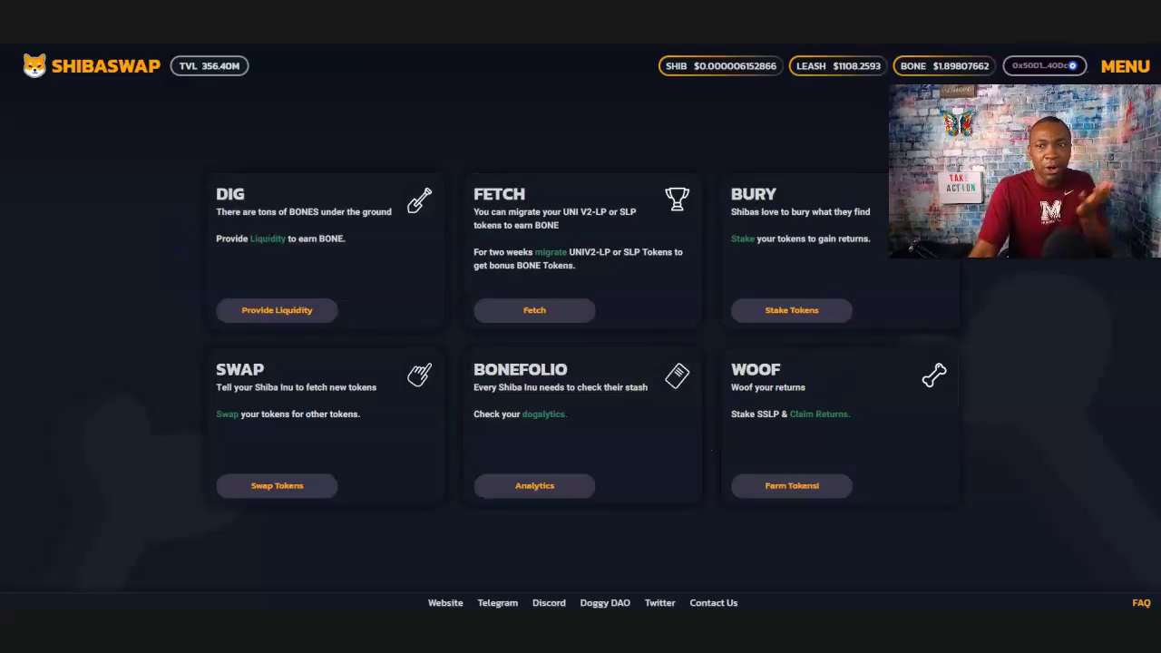
- Reconnect the wallet through Coinbase Wallet and open the Swap Tokens page
left_click(1043, 66)
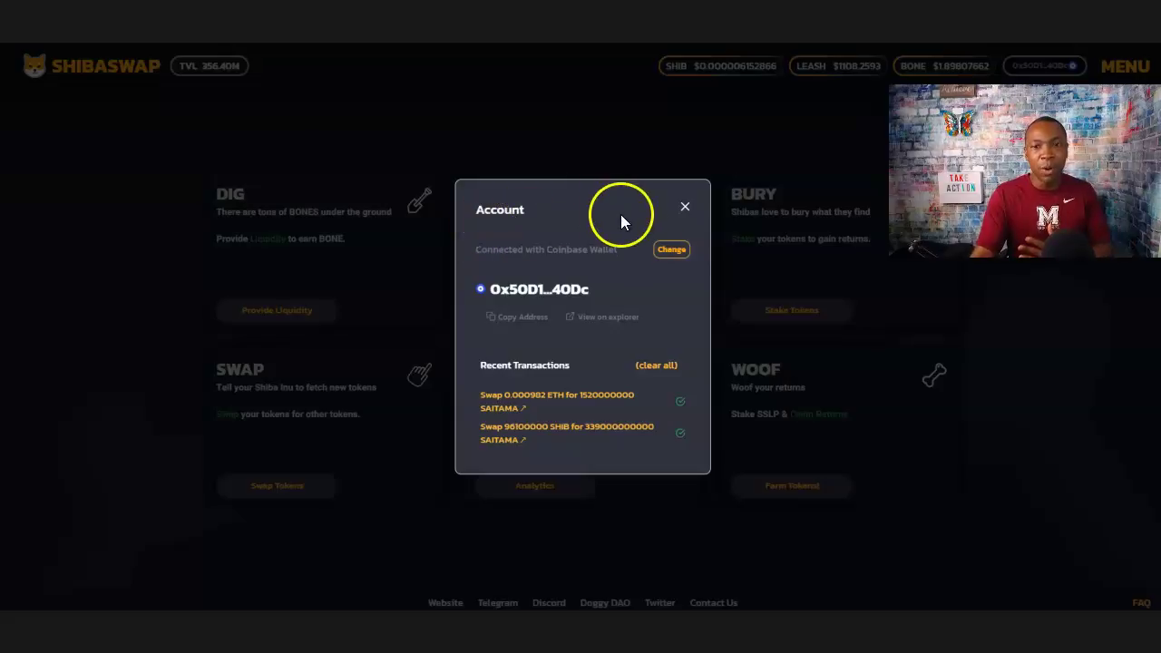
left_click(666, 250)
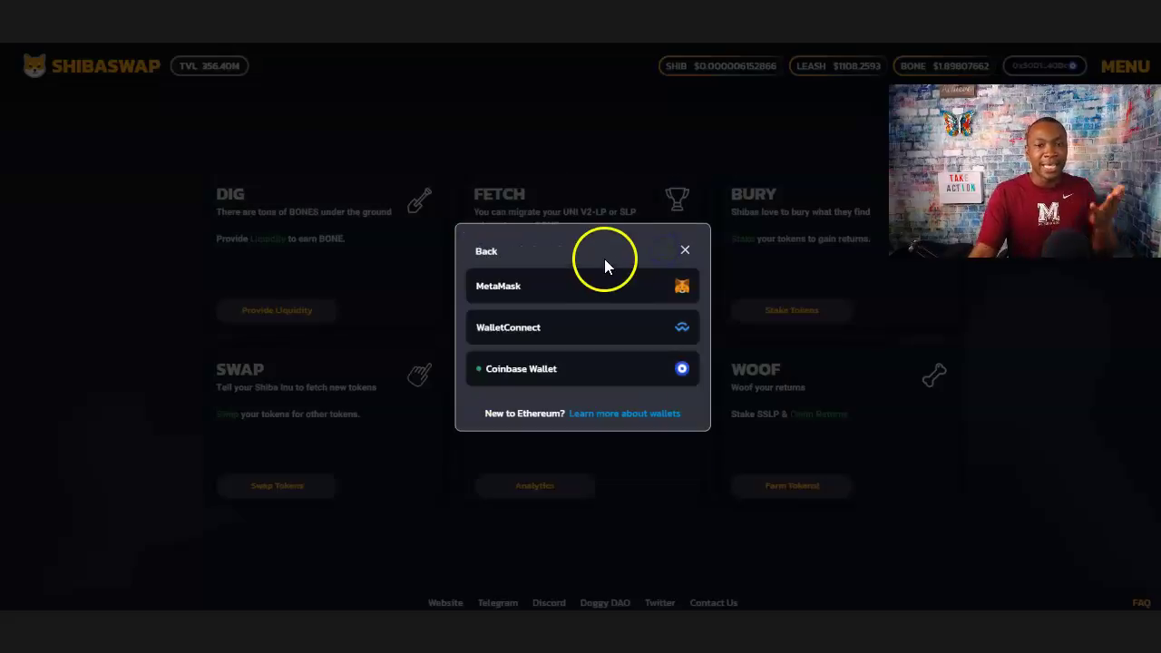
left_click(532, 368)
left_click(41, 399)
left_click(249, 484)
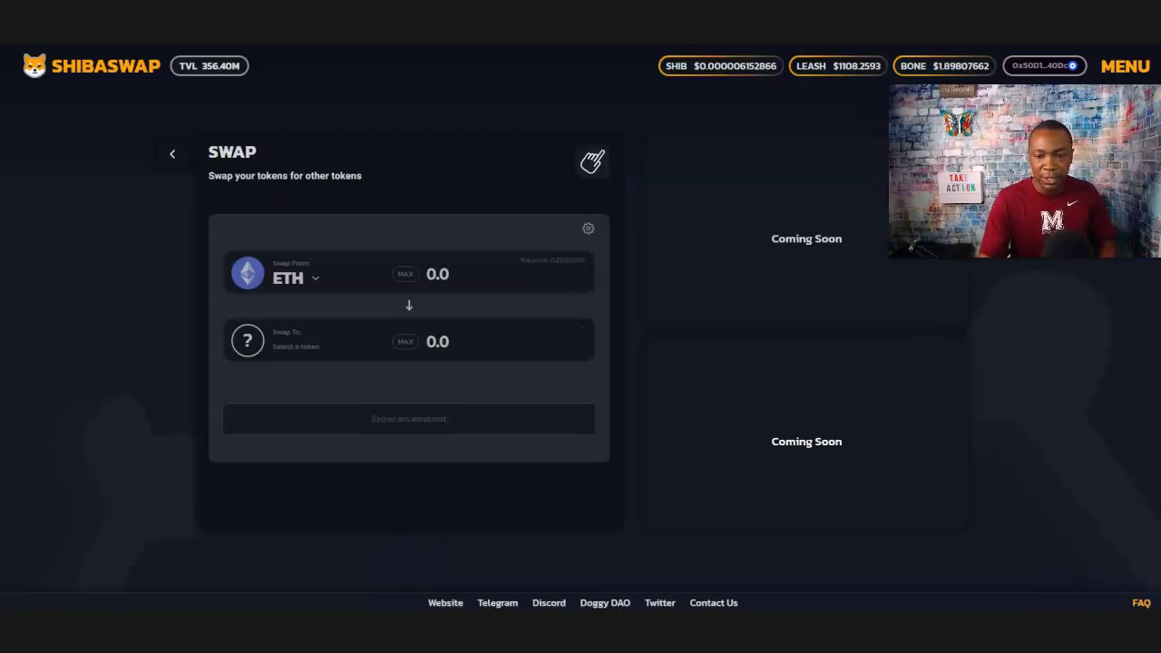
left_click(745, 570)
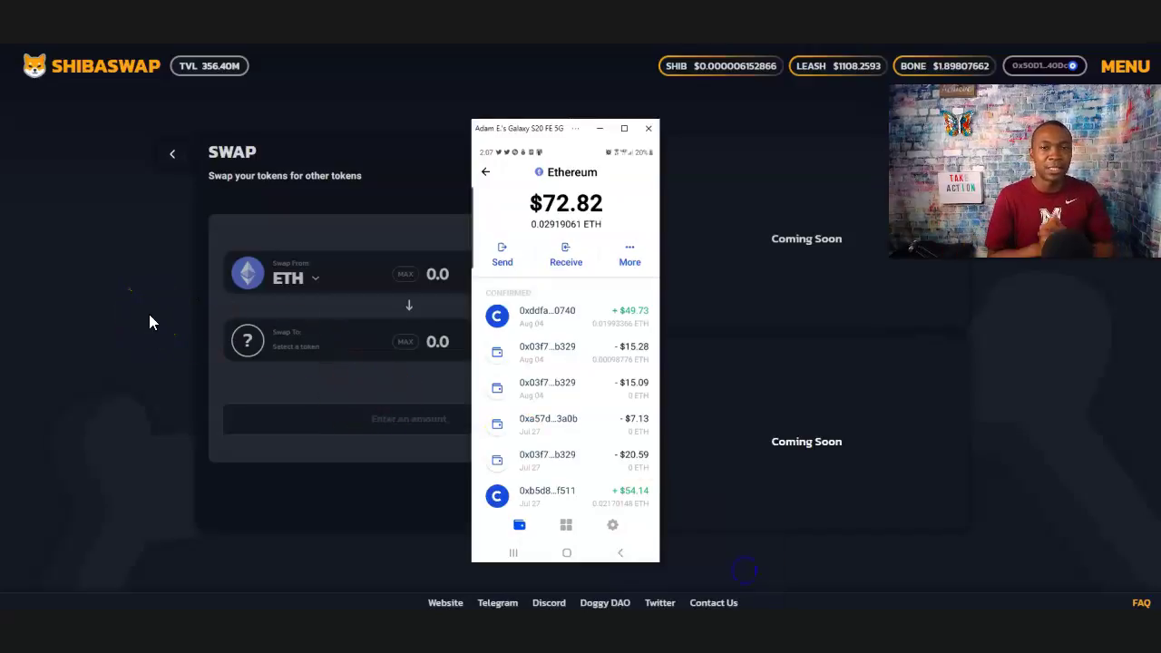
left_click(132, 214)
left_click(1043, 65)
left_click(671, 251)
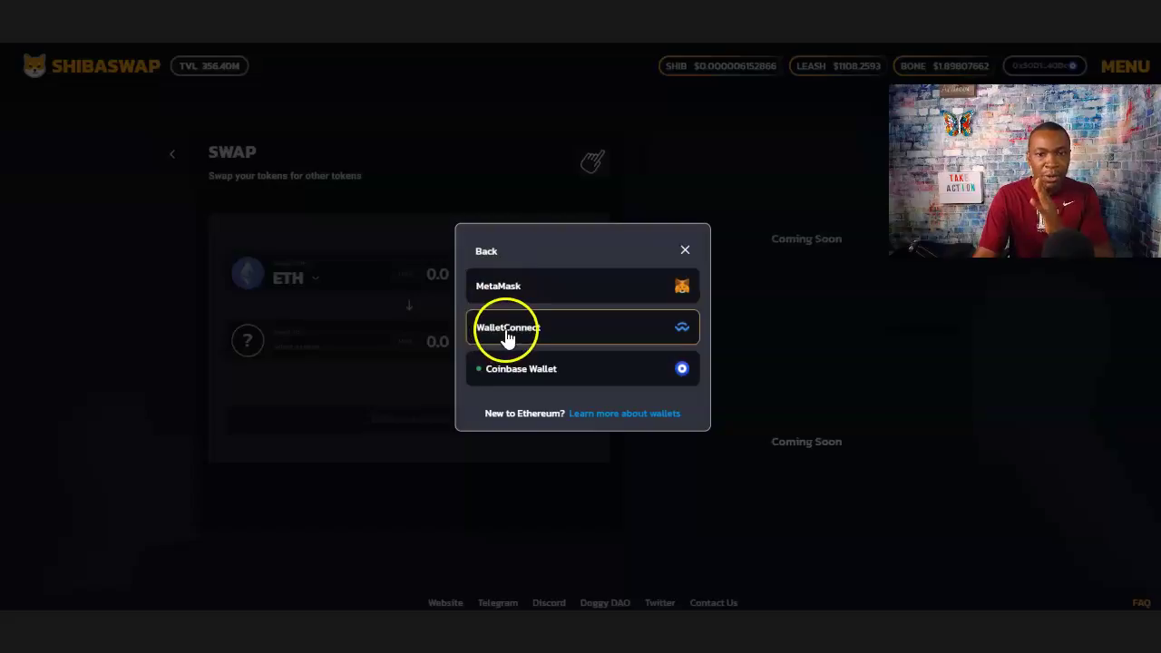
- Set up a swap of the maximum ETH balance into SHIB and review it
left_click(144, 352)
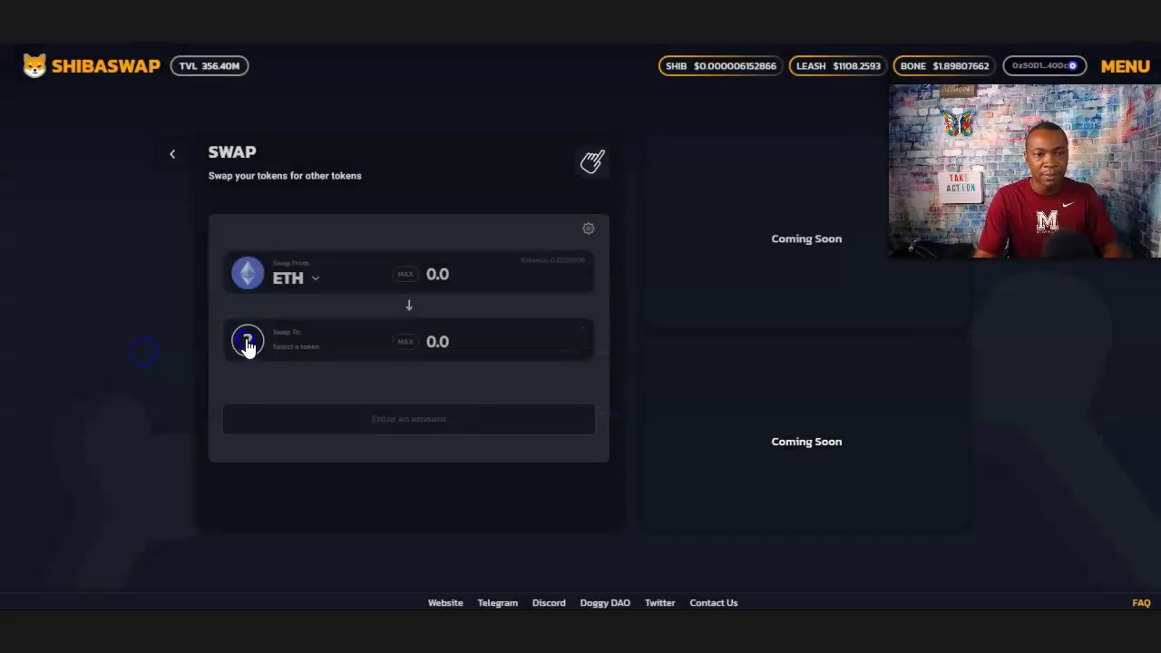
left_click(247, 343)
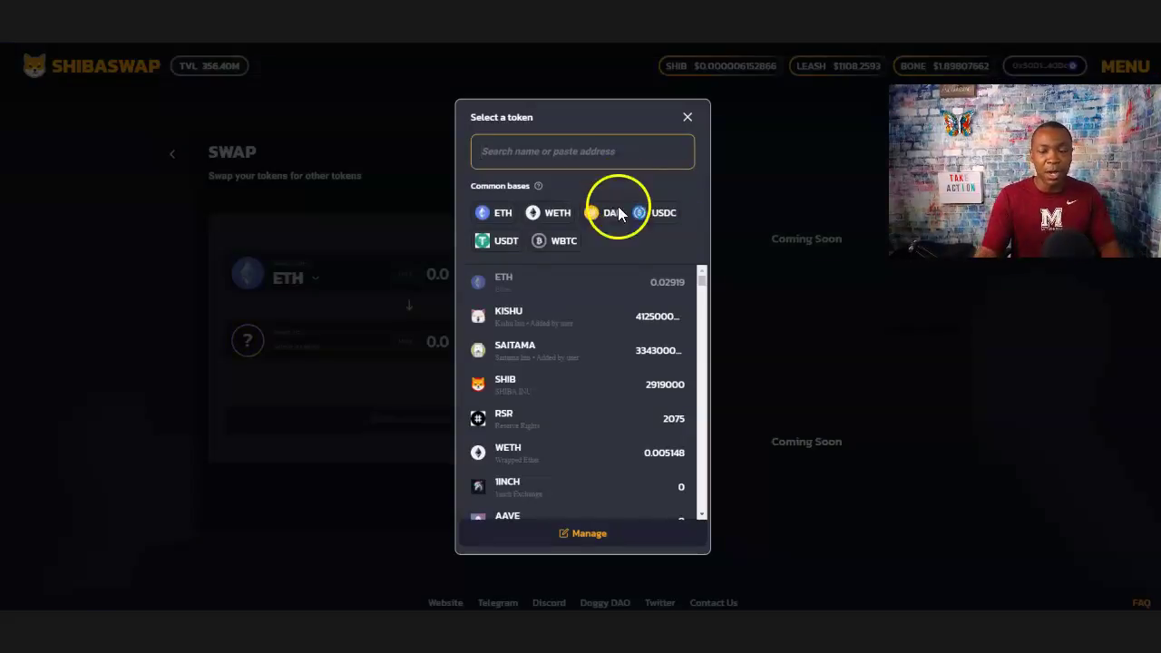
left_click(538, 388)
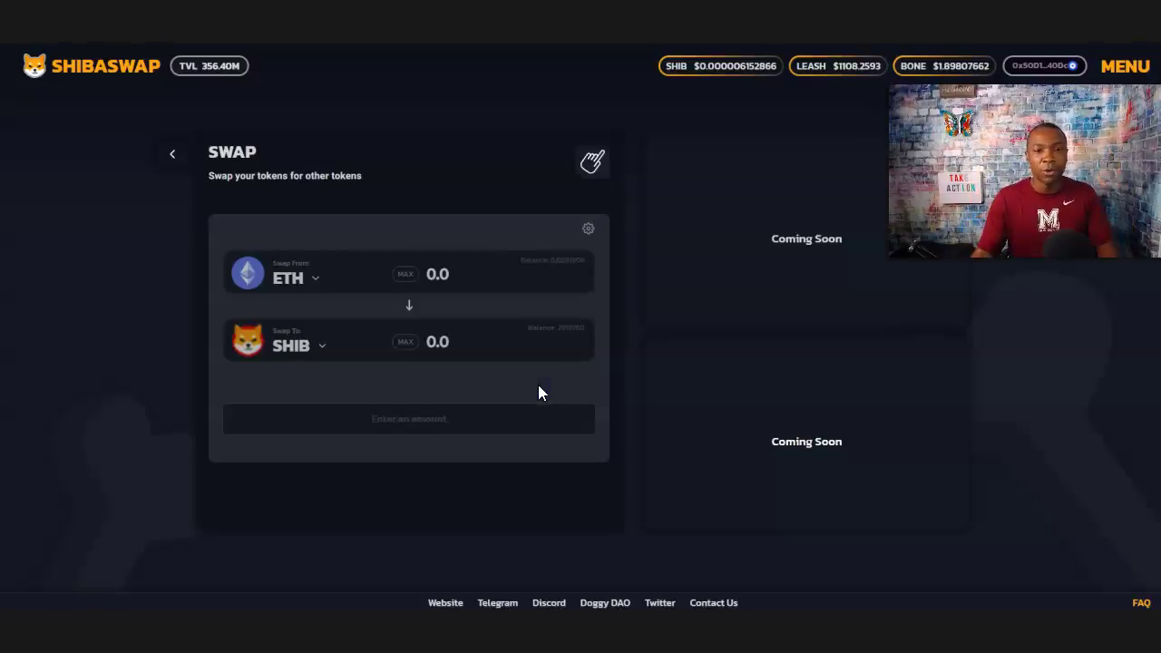
left_click(405, 275)
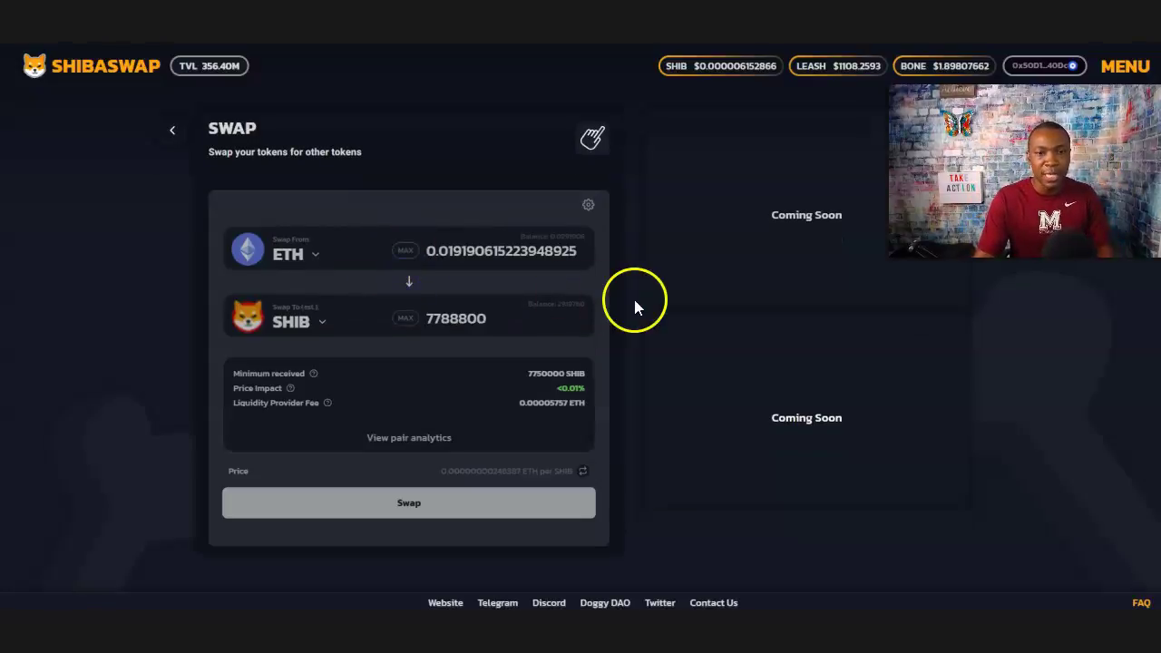
left_click(408, 497)
- Submit the ETH-to-SHIB swap, decline it on the phone, dismiss the rejection, and review it again
left_click(592, 447)
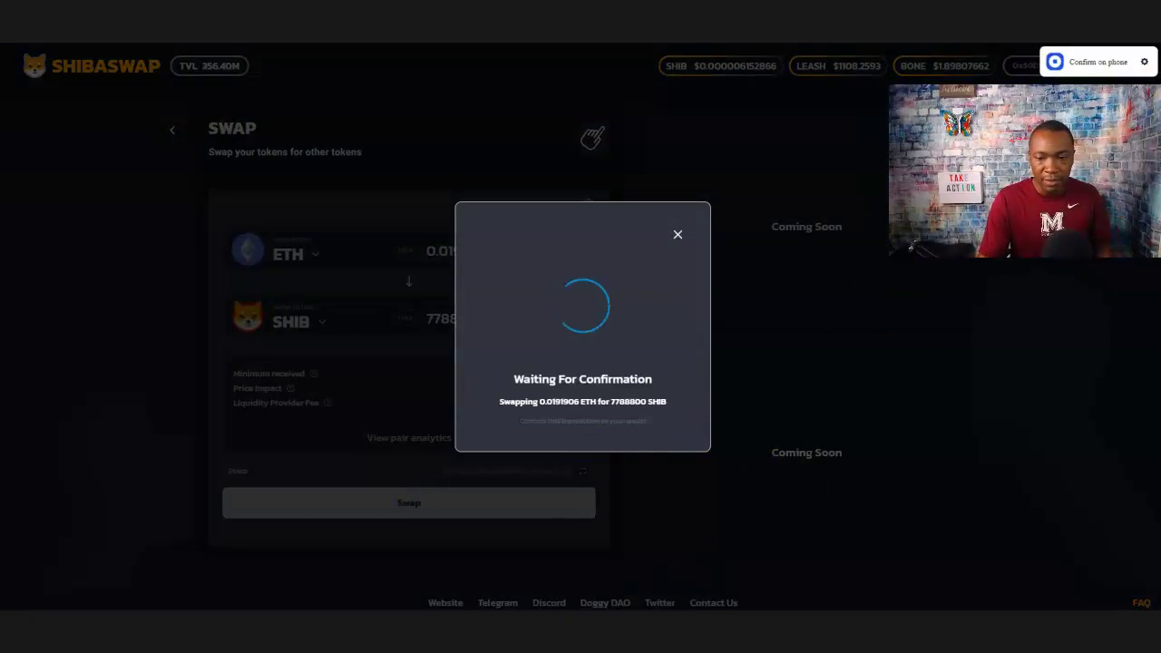
left_click(744, 558)
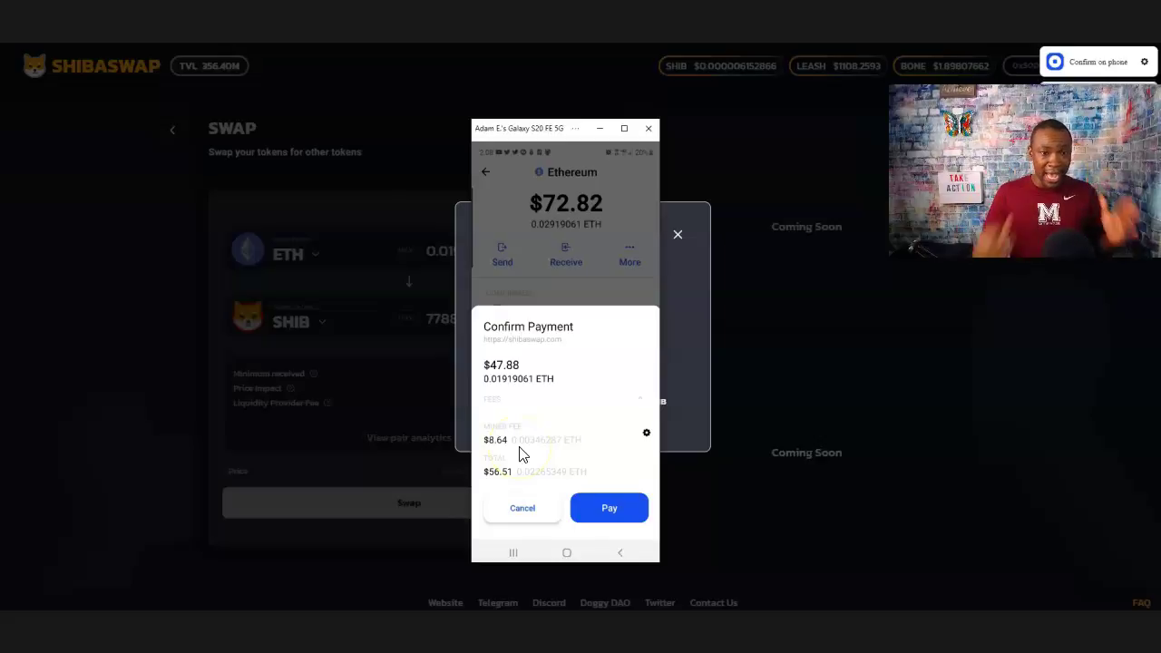
left_click(512, 522)
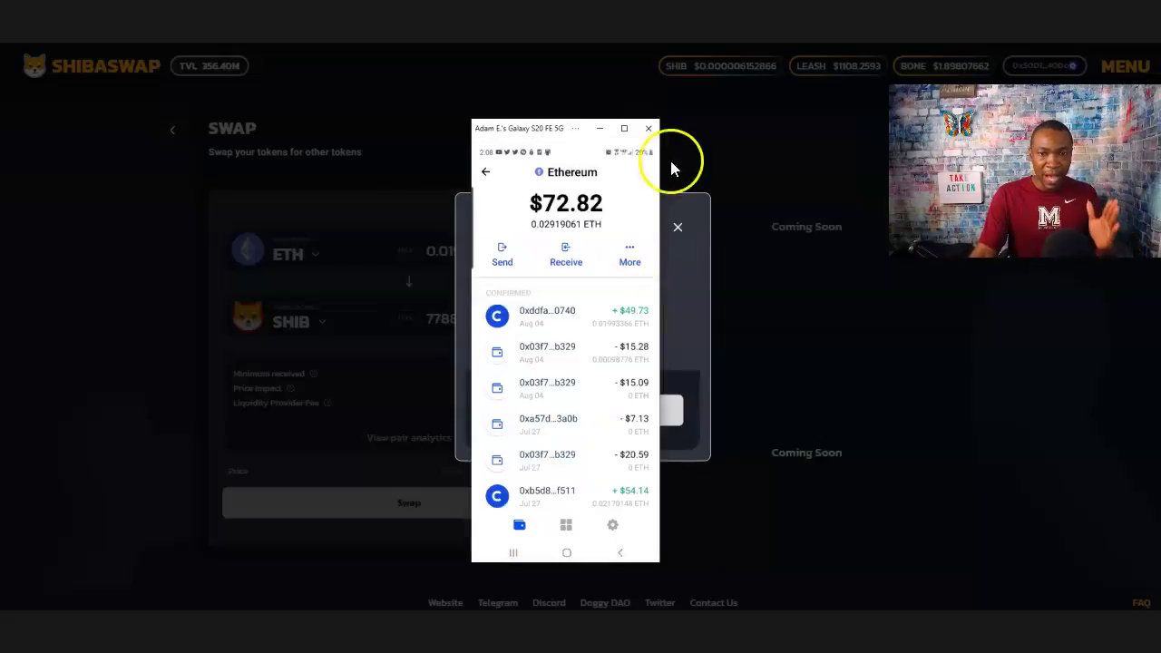
left_click(599, 130)
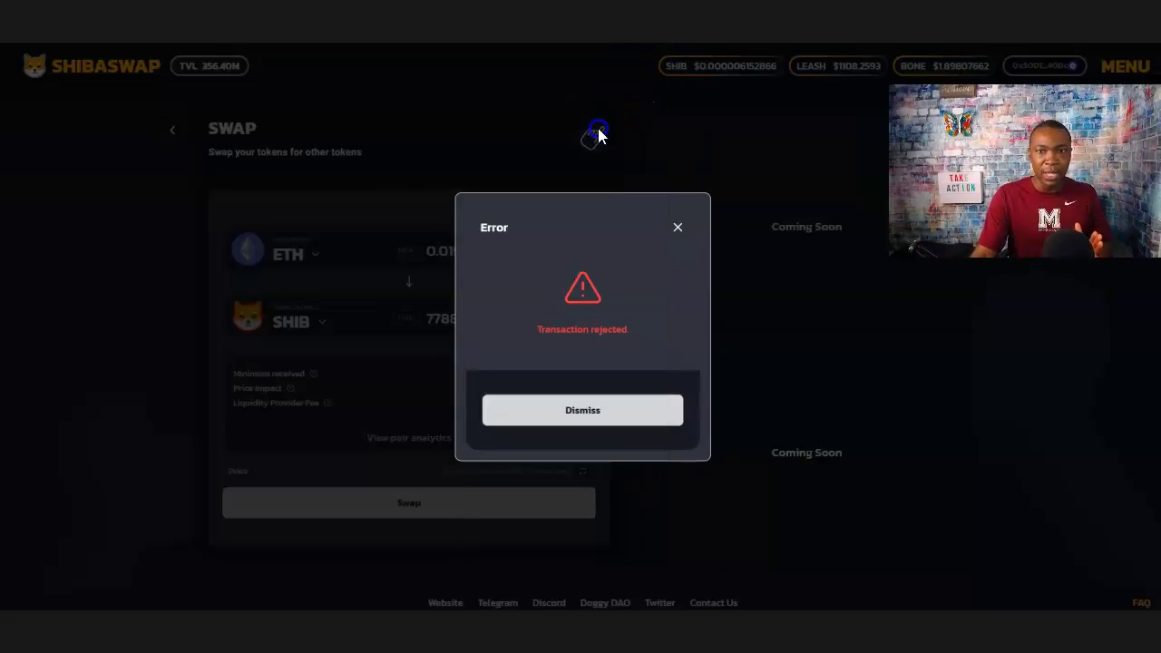
left_click(678, 227)
left_click(360, 506)
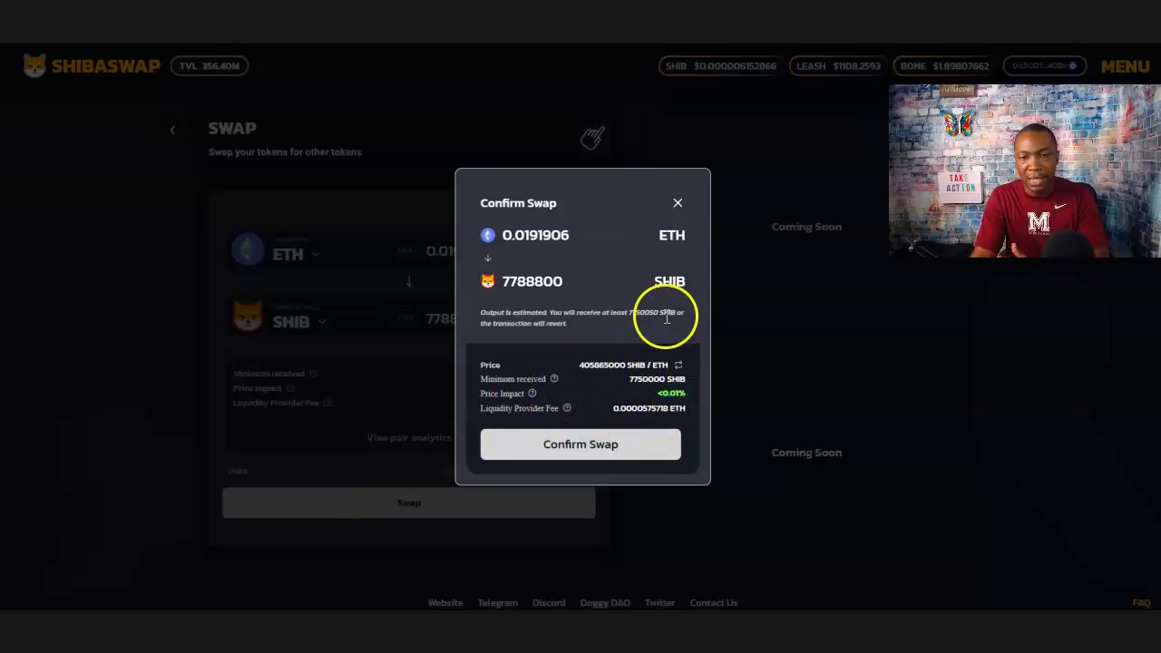
- Change the receive token from SHIB to SAITAMA and confirm the ETH-to-SAITAMA swap
left_click(676, 205)
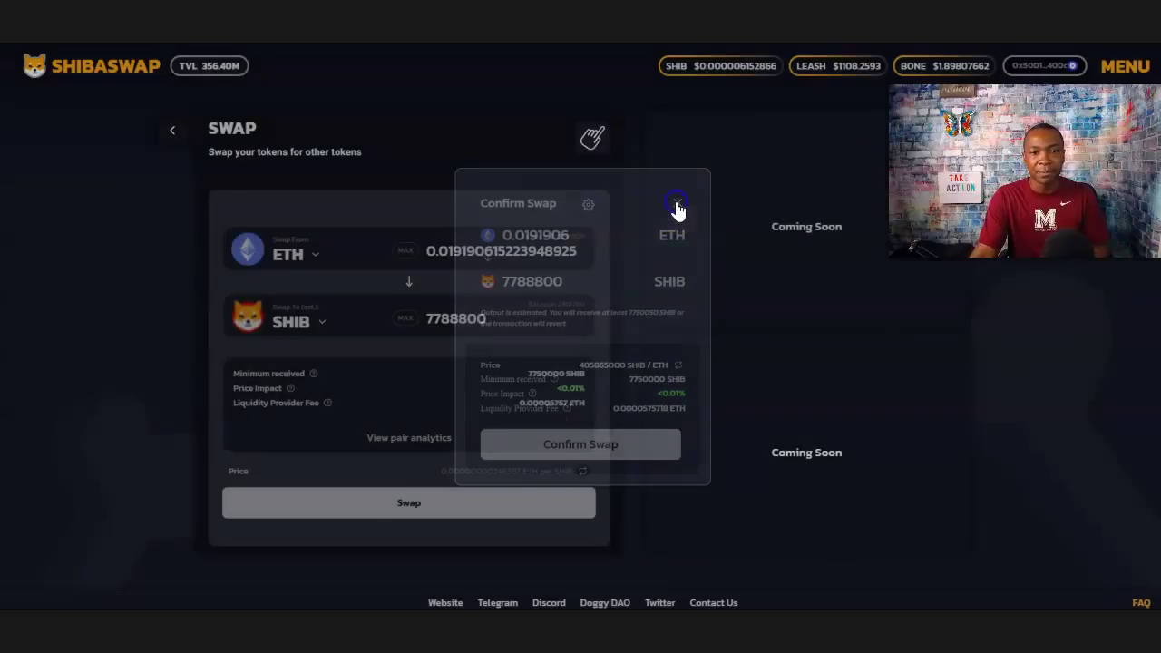
left_click(324, 325)
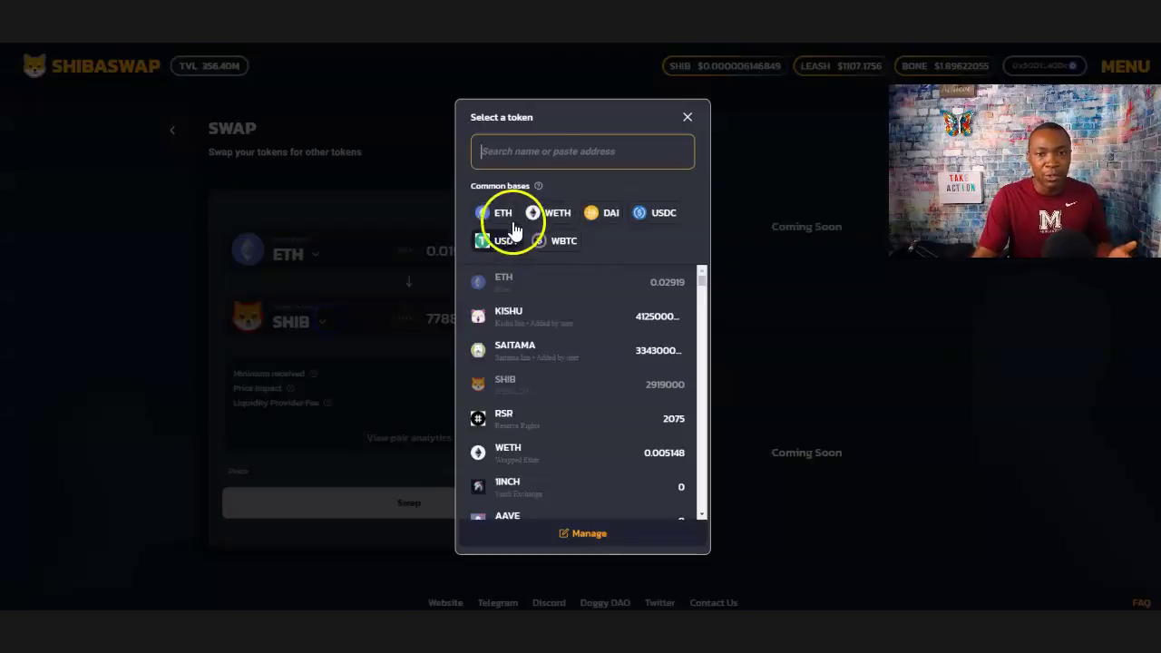
left_click(530, 353)
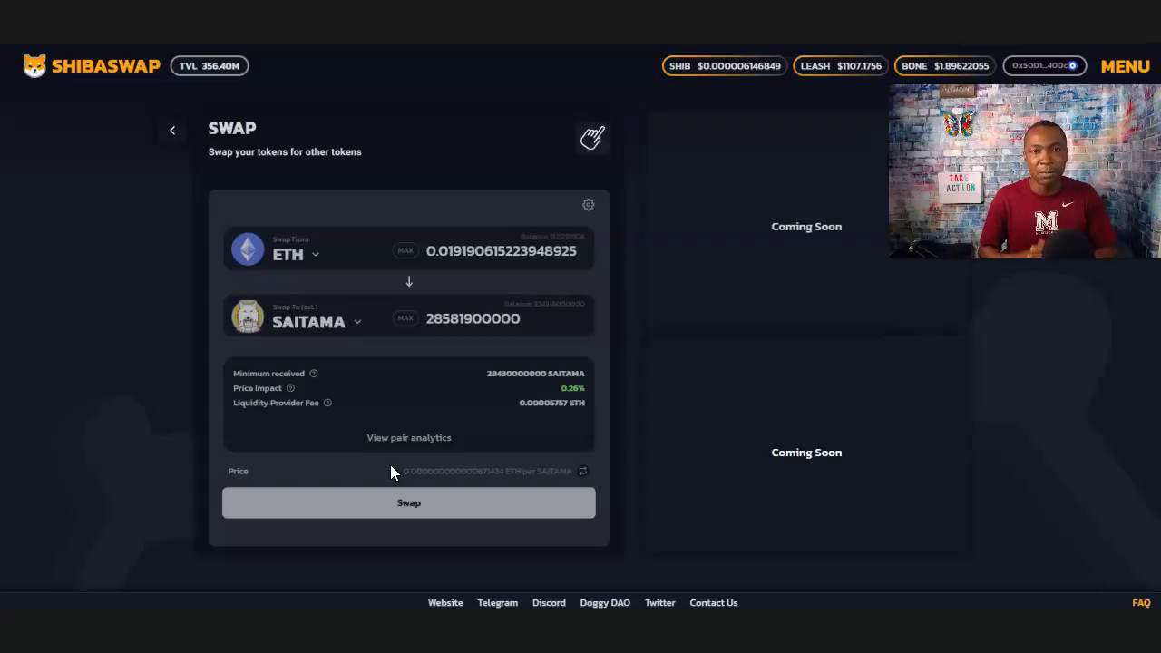
left_click(422, 502)
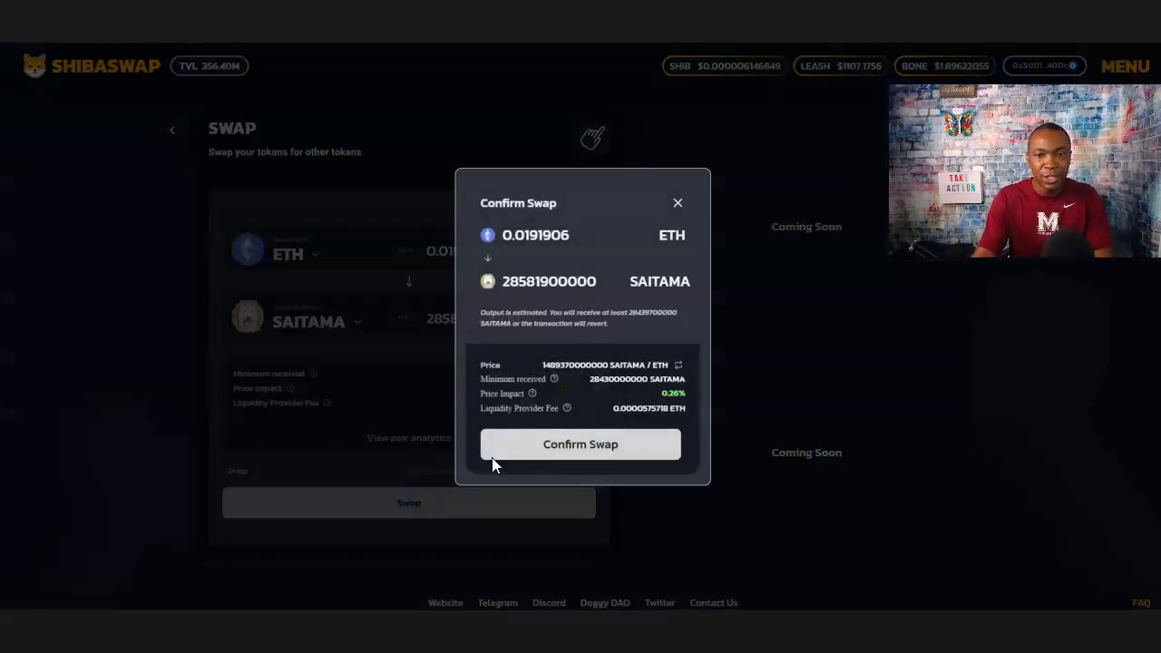
left_click(565, 444)
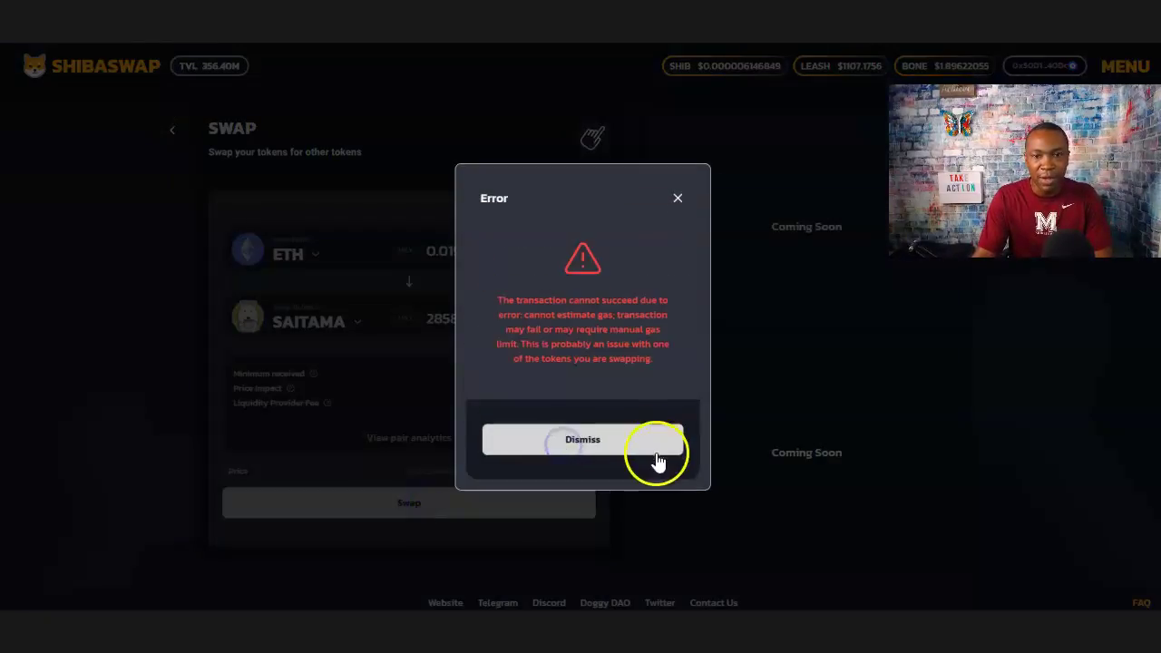
- Dismiss the gas error, reduce the SAITAMA amount to 27,581,900,000, and confirm the swap
left_click(586, 441)
left_click(451, 508)
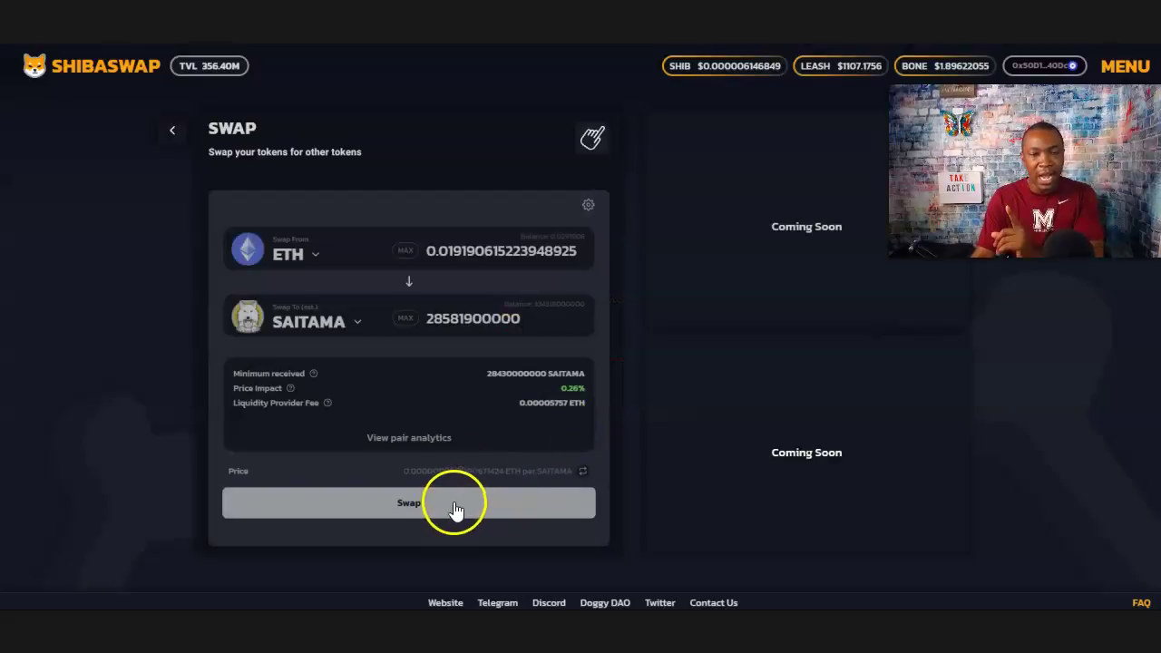
left_click(442, 316)
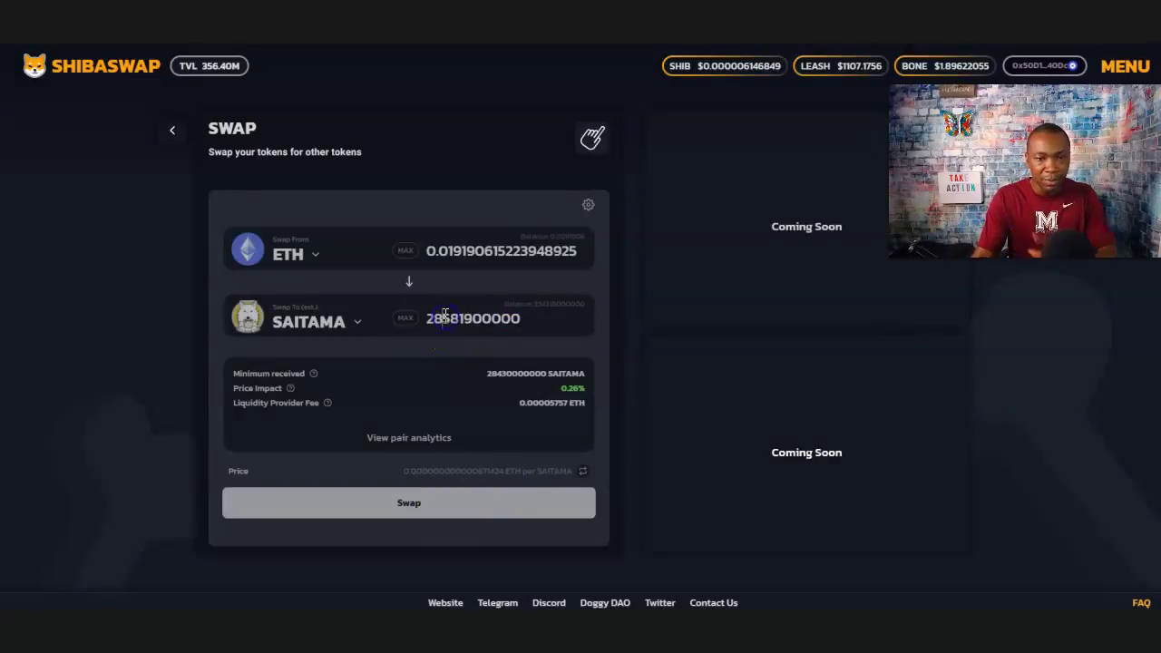
type("5")
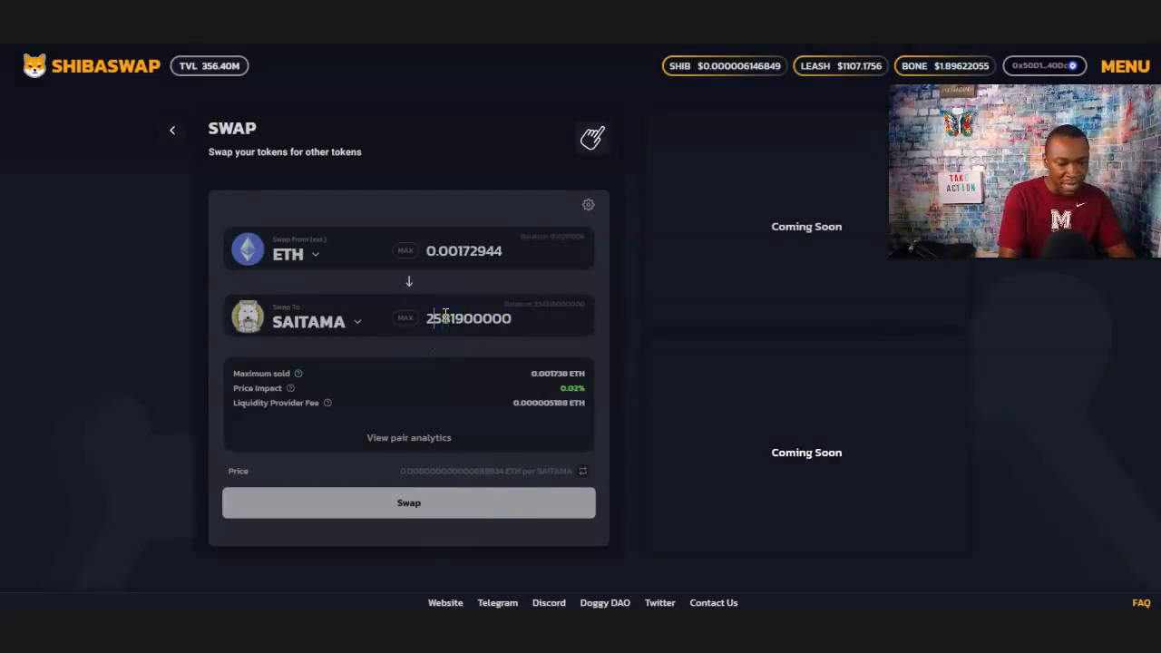
type("7")
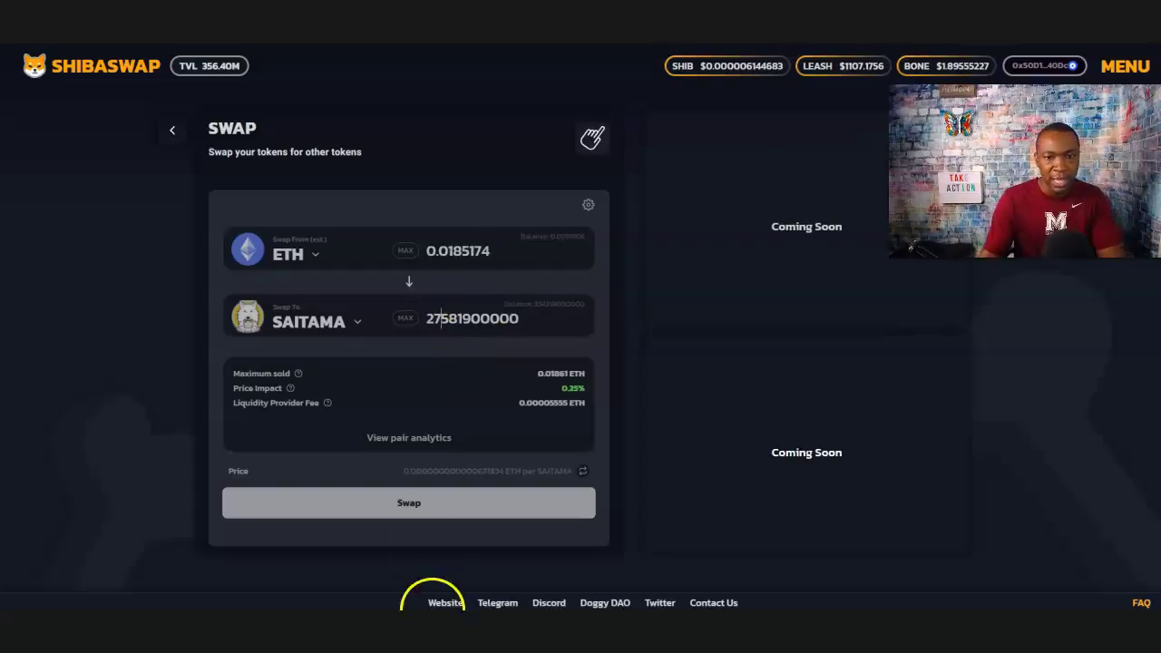
left_click(439, 508)
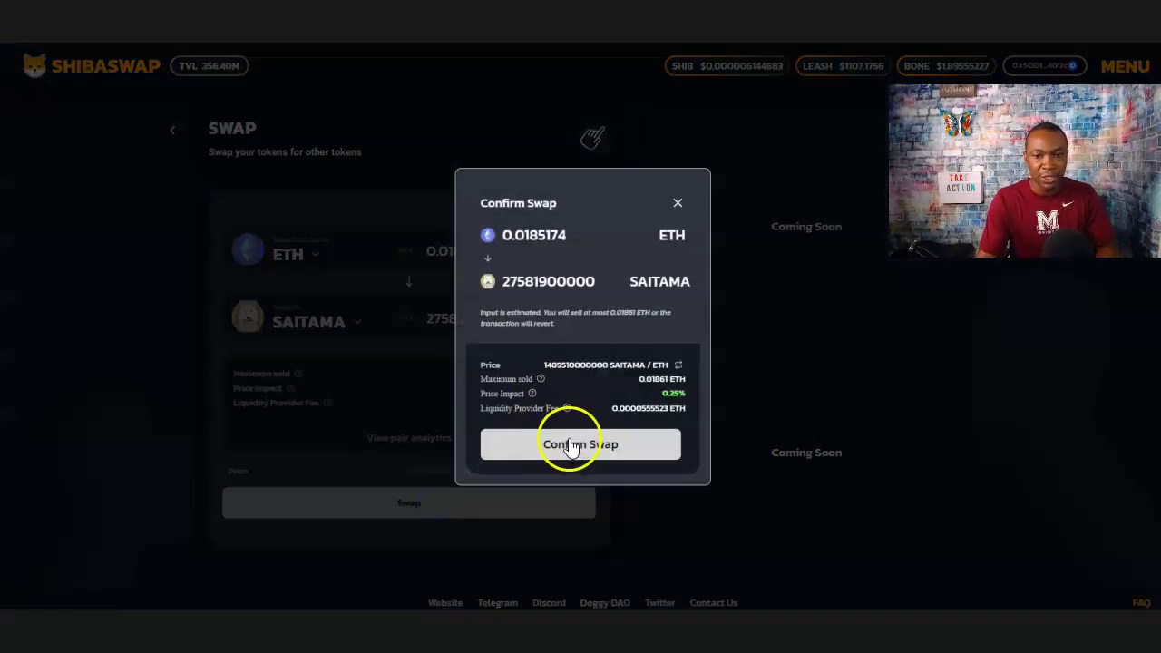
left_click(570, 442)
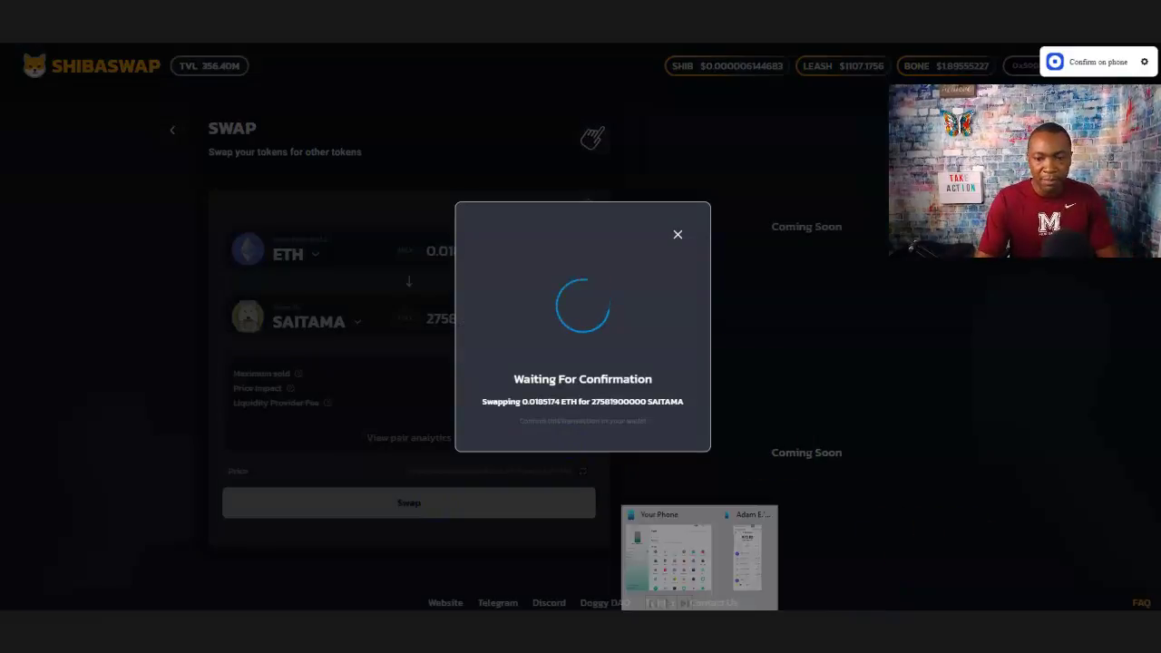
- Check the miner fee options in the phone wallet, then decline the payment
left_click(753, 578)
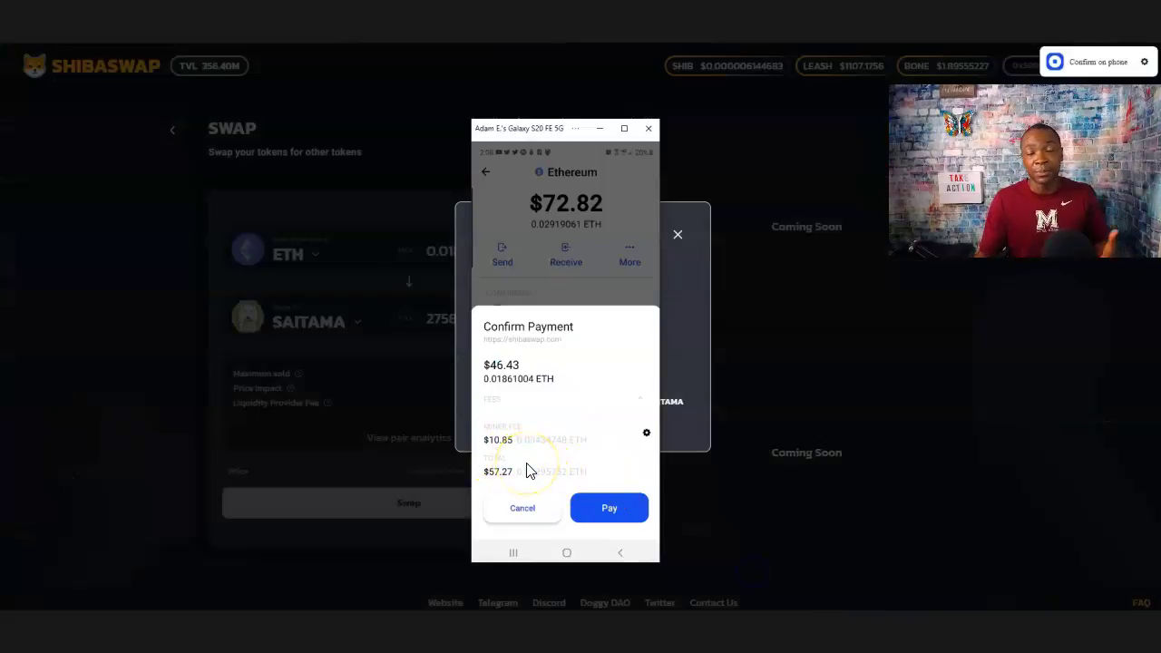
left_click(646, 433)
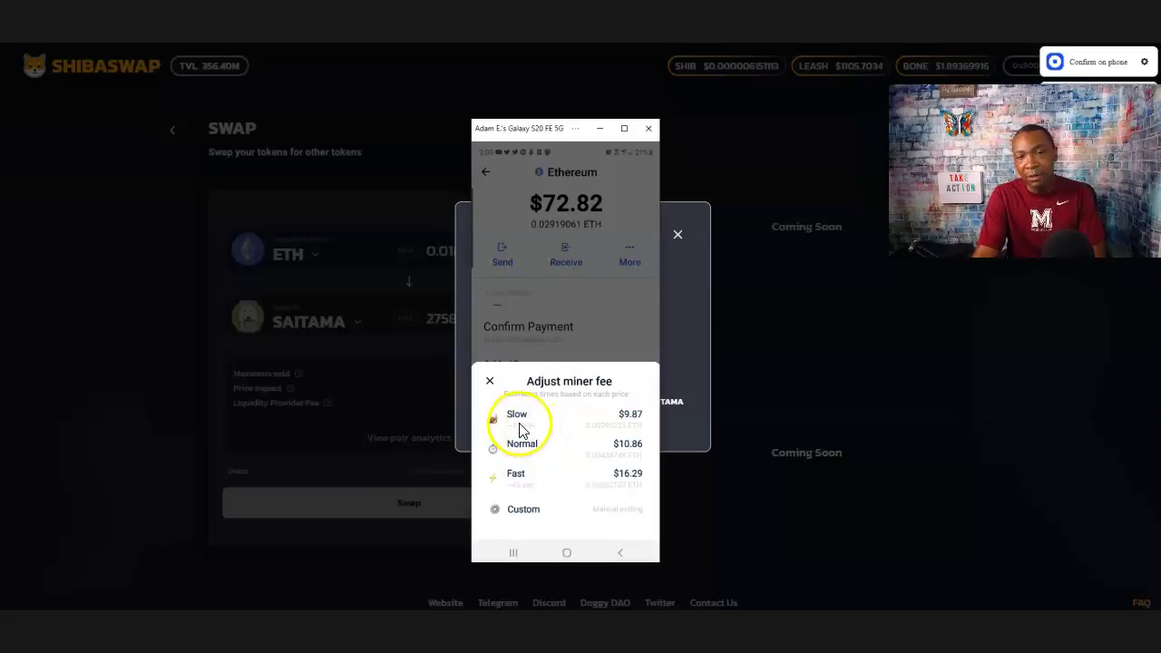
left_click(491, 384)
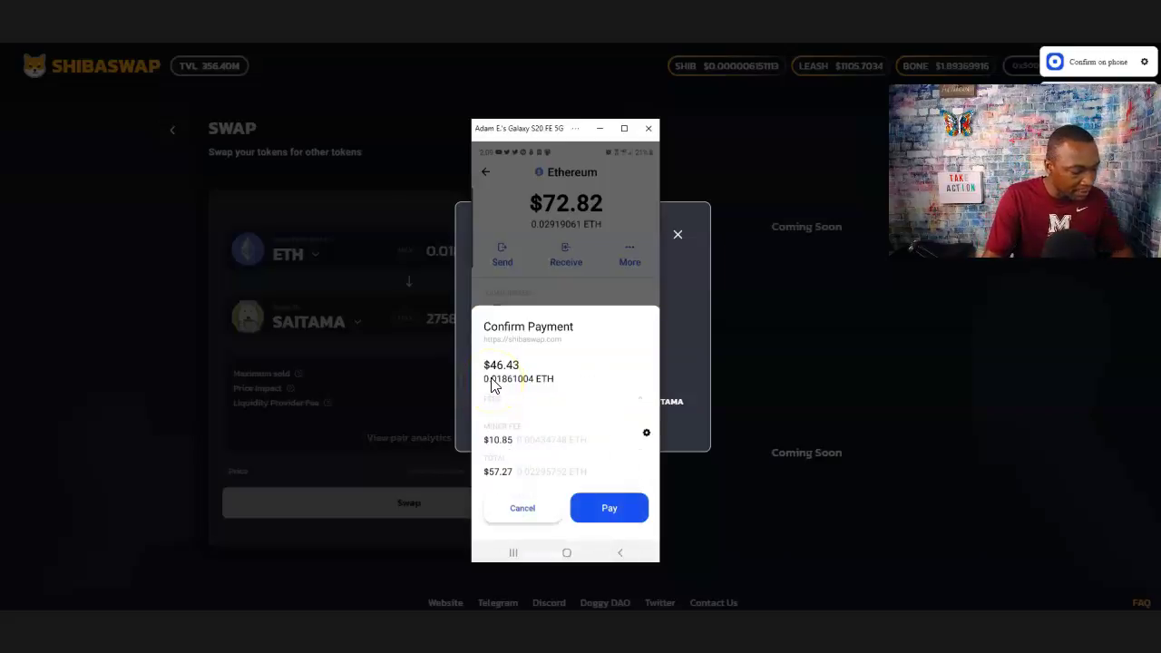
left_click(523, 506)
left_click(599, 127)
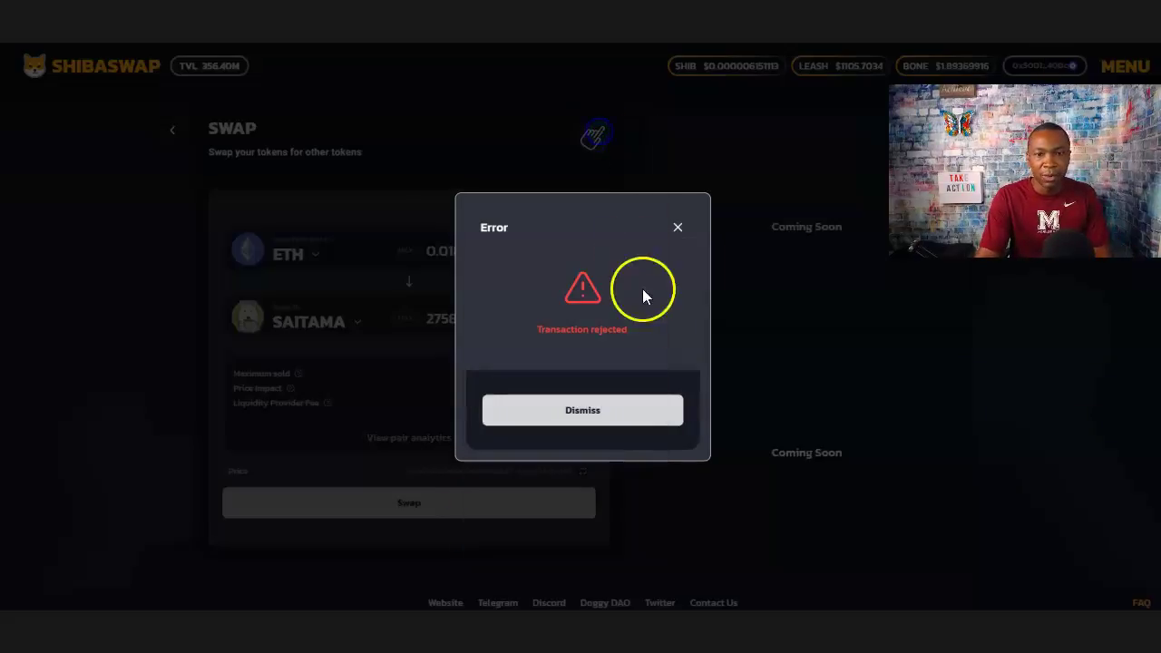
- Dismiss the rejection, switch the receive token to KISHU, and confirm the ETH-to-KISHU swap
left_click(678, 227)
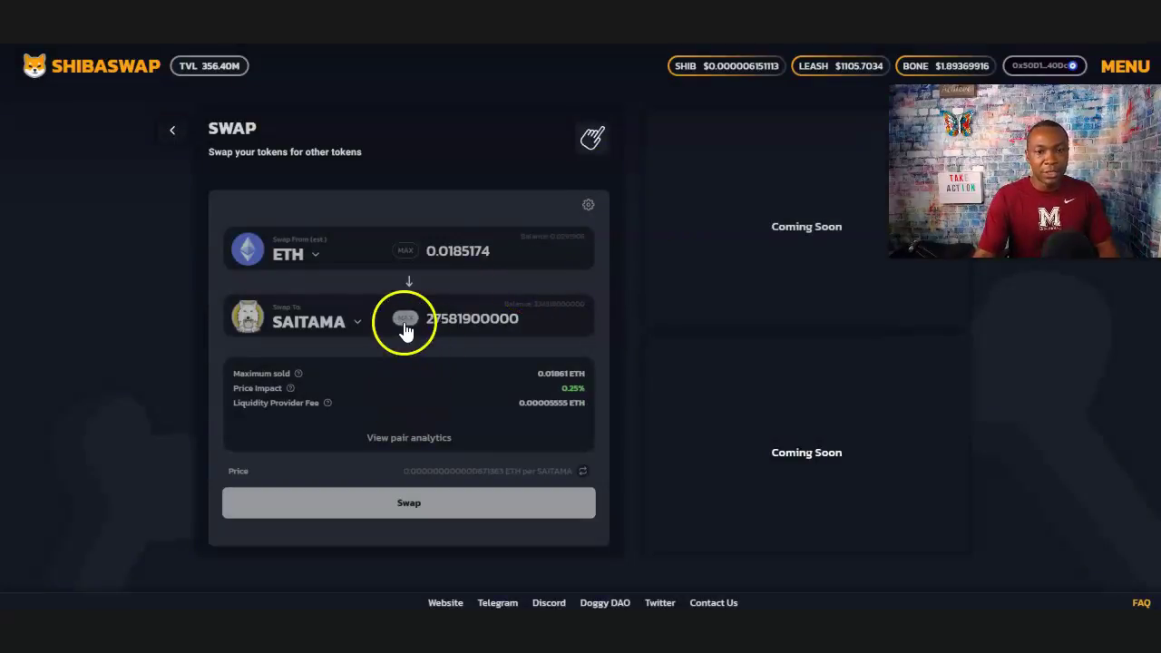
left_click(338, 323)
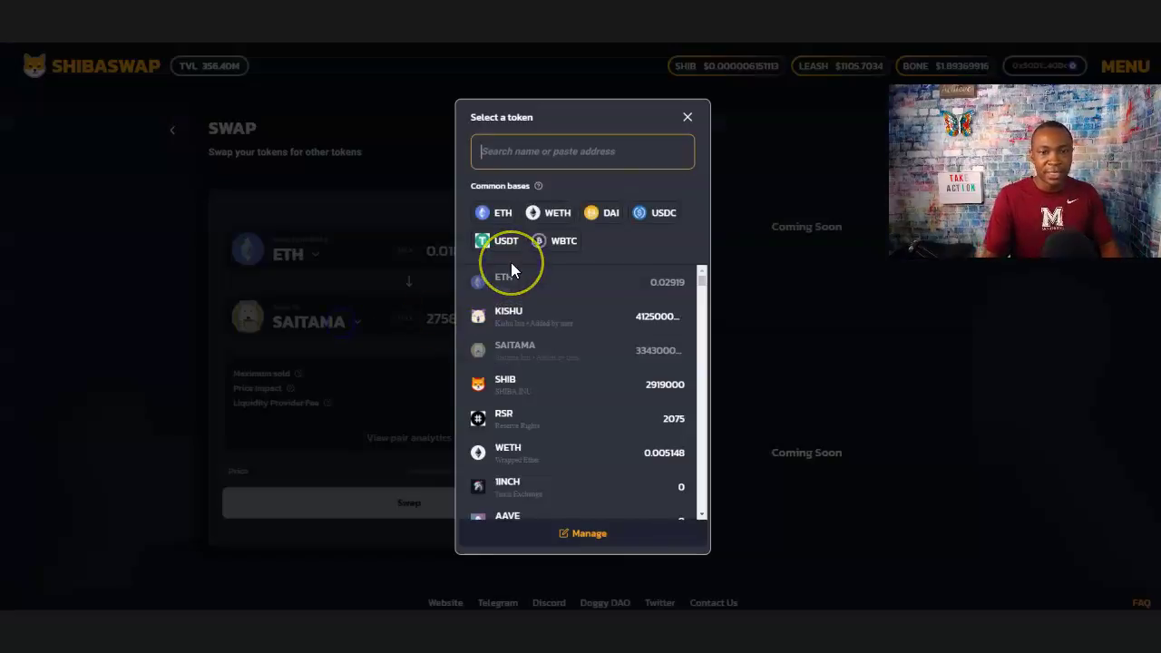
left_click(495, 315)
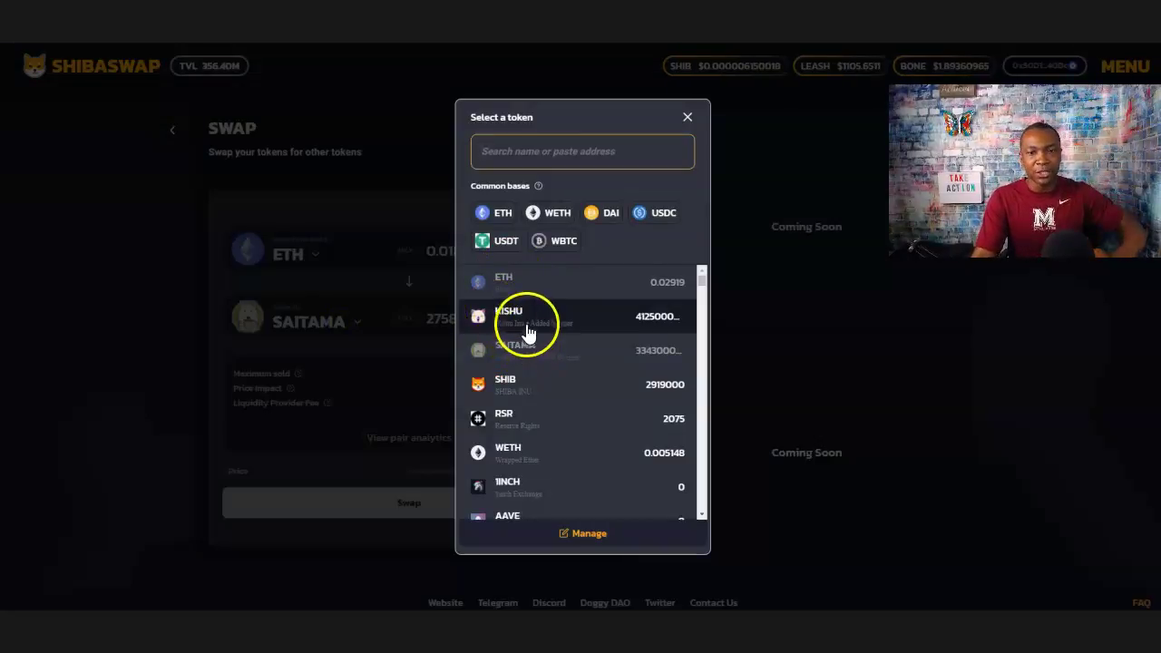
left_click(521, 313)
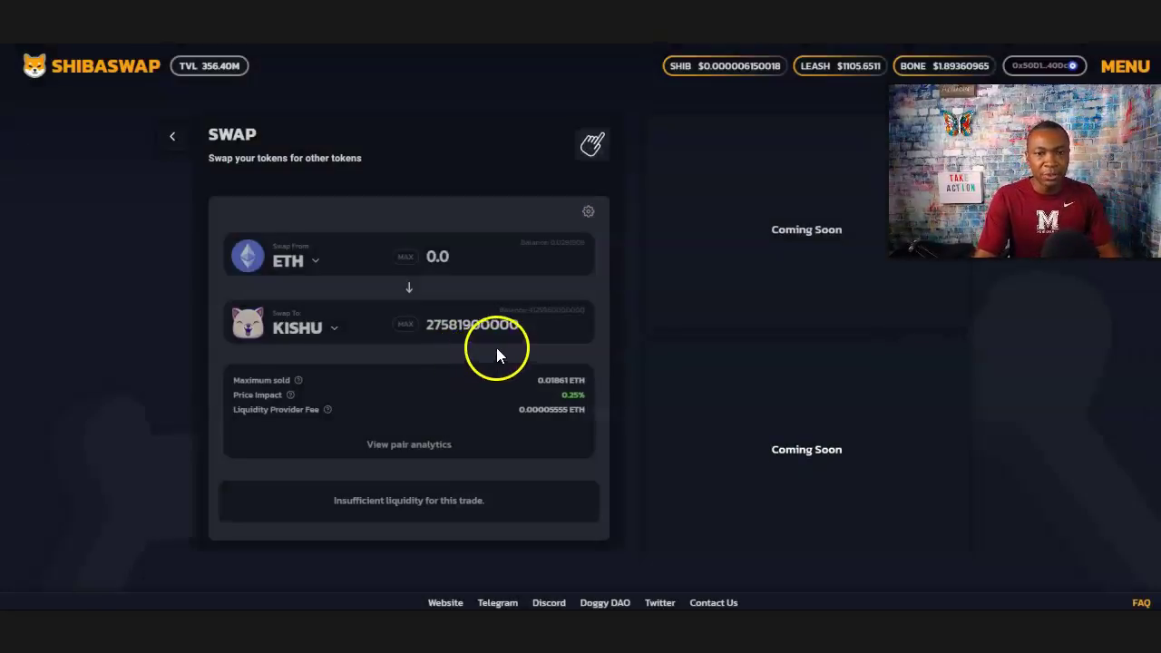
left_click(403, 505)
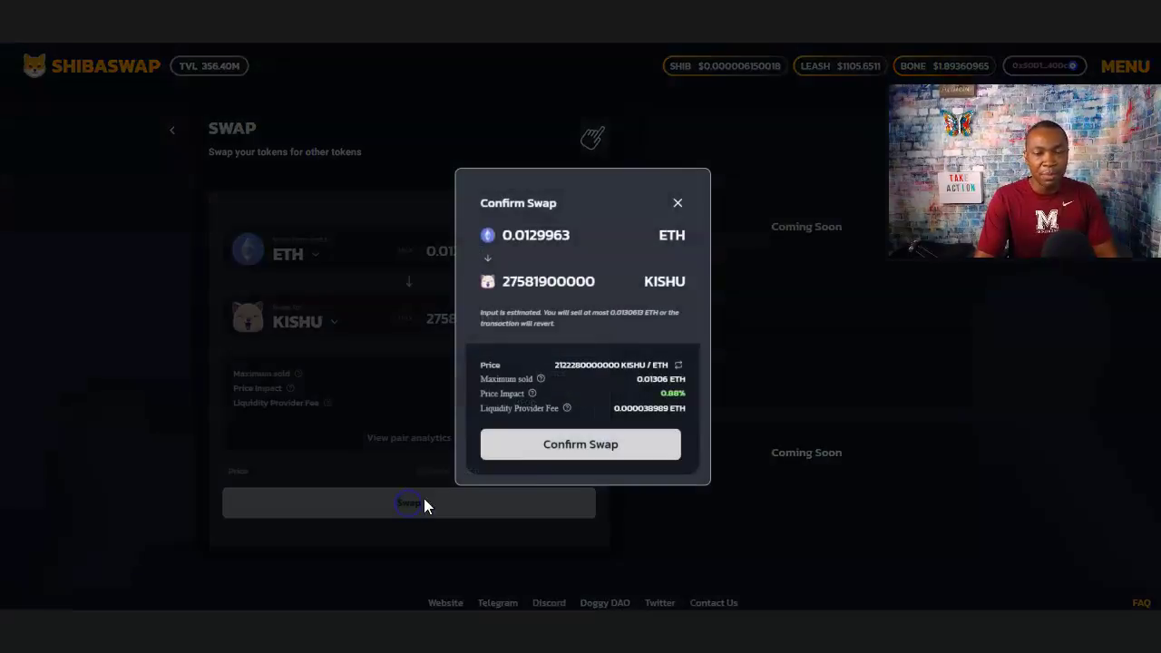
left_click(566, 451)
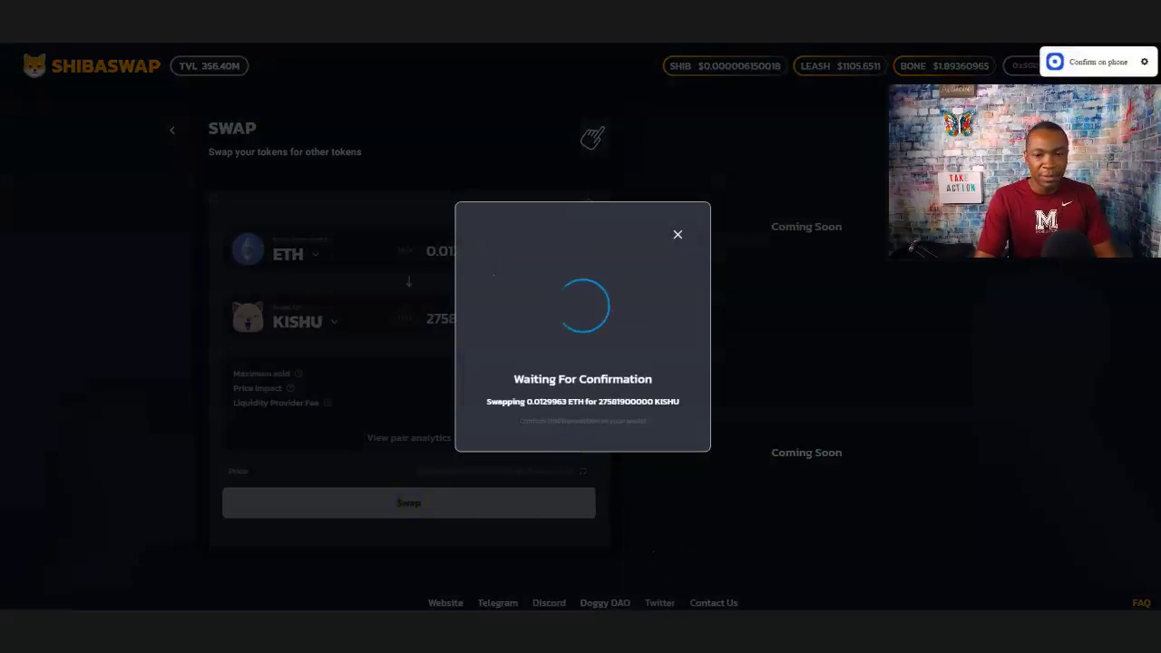
- Decline the ETH-to-KISHU payment in the phone wallet and dismiss the rejection error
left_click(725, 591)
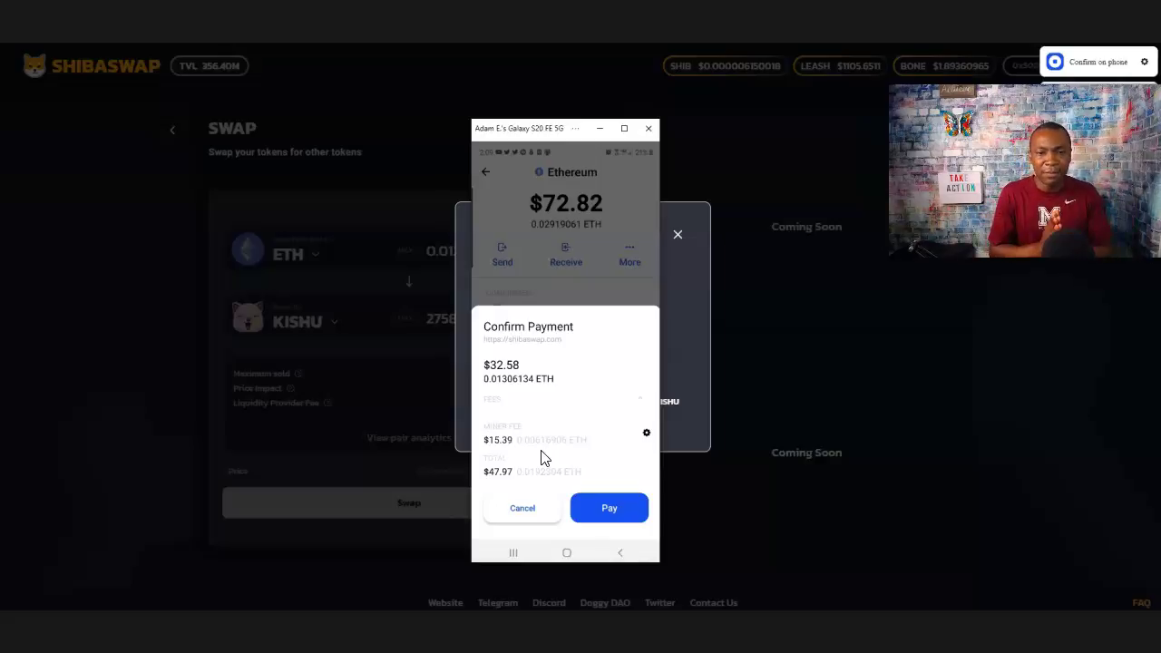
left_click(533, 497)
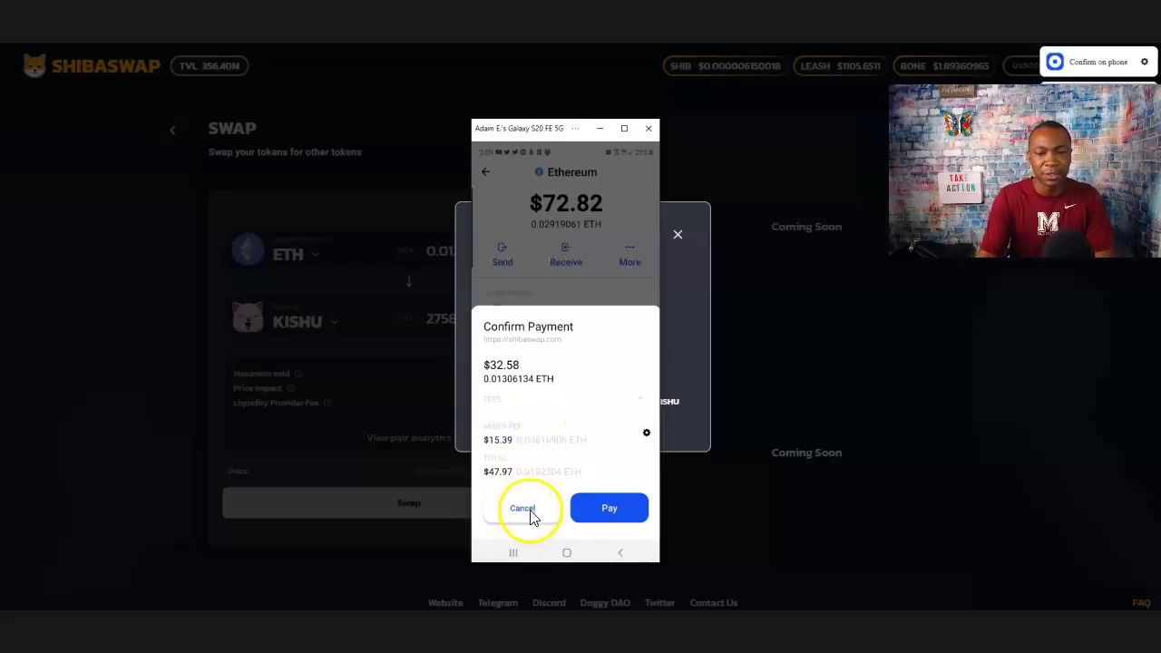
left_click(531, 510)
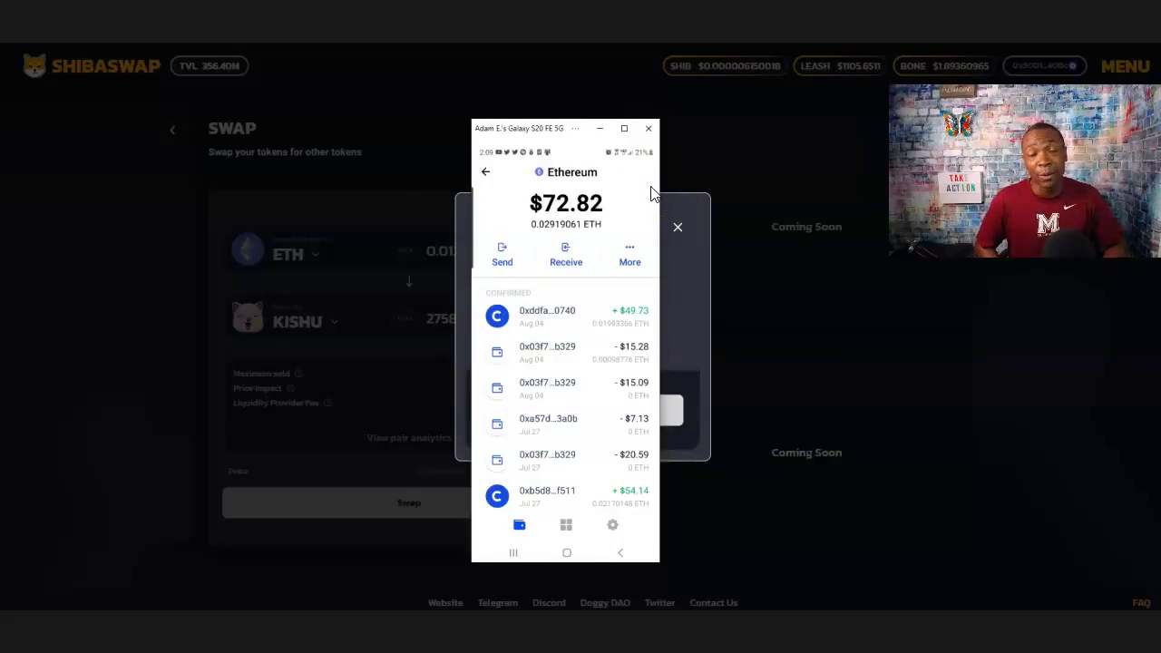
left_click(599, 128)
left_click(591, 411)
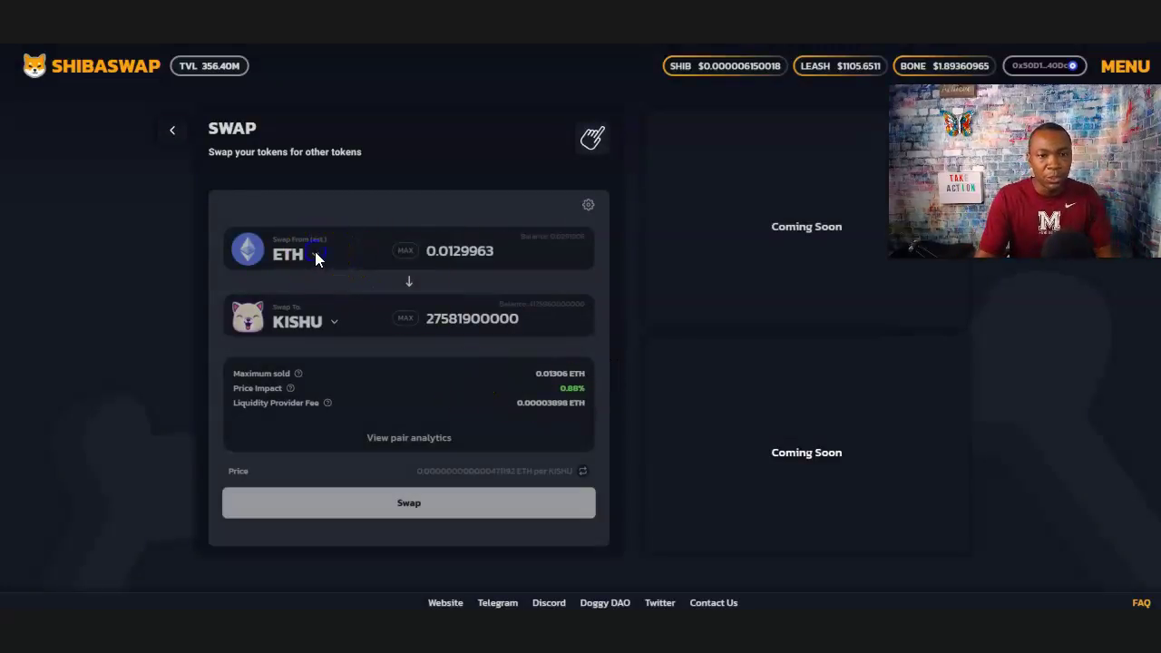
- Pay with the full SHIB balance and trim the KISHU amount to 1,238,400,000
left_click(286, 253)
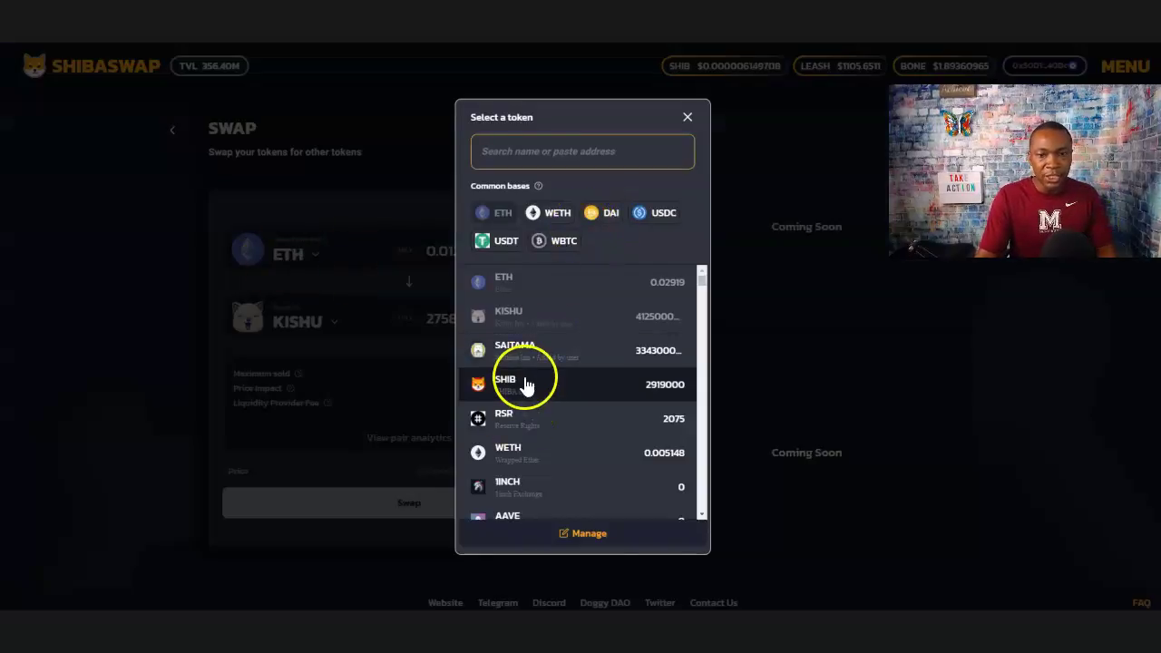
double_click(512, 392)
left_click(511, 385)
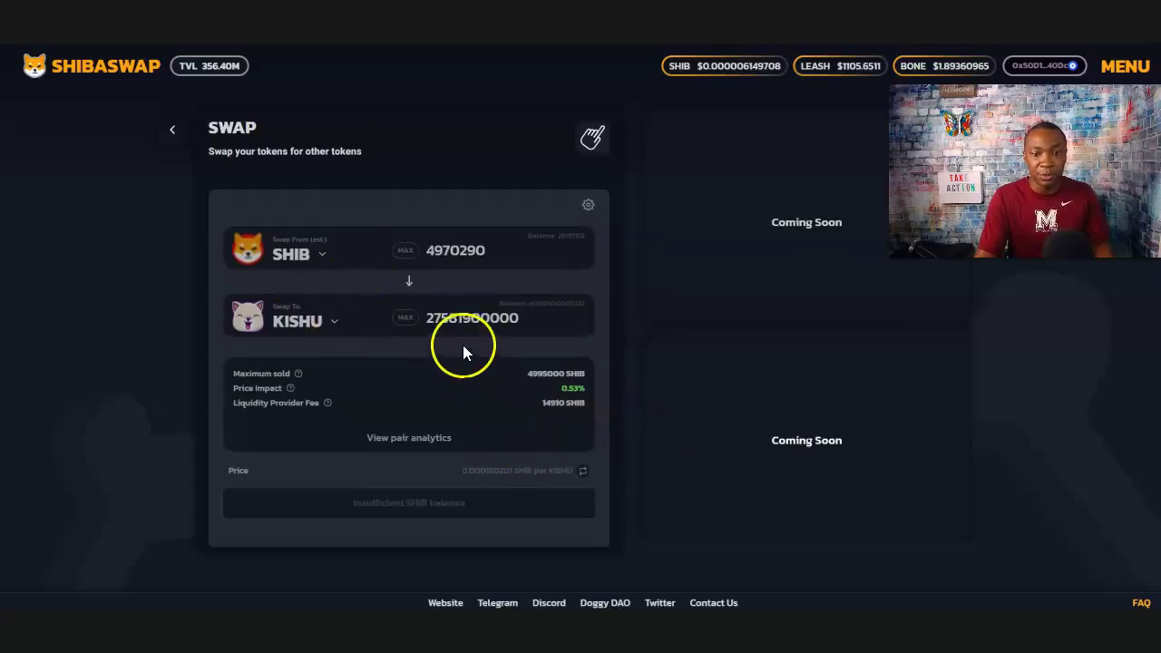
left_click(406, 251)
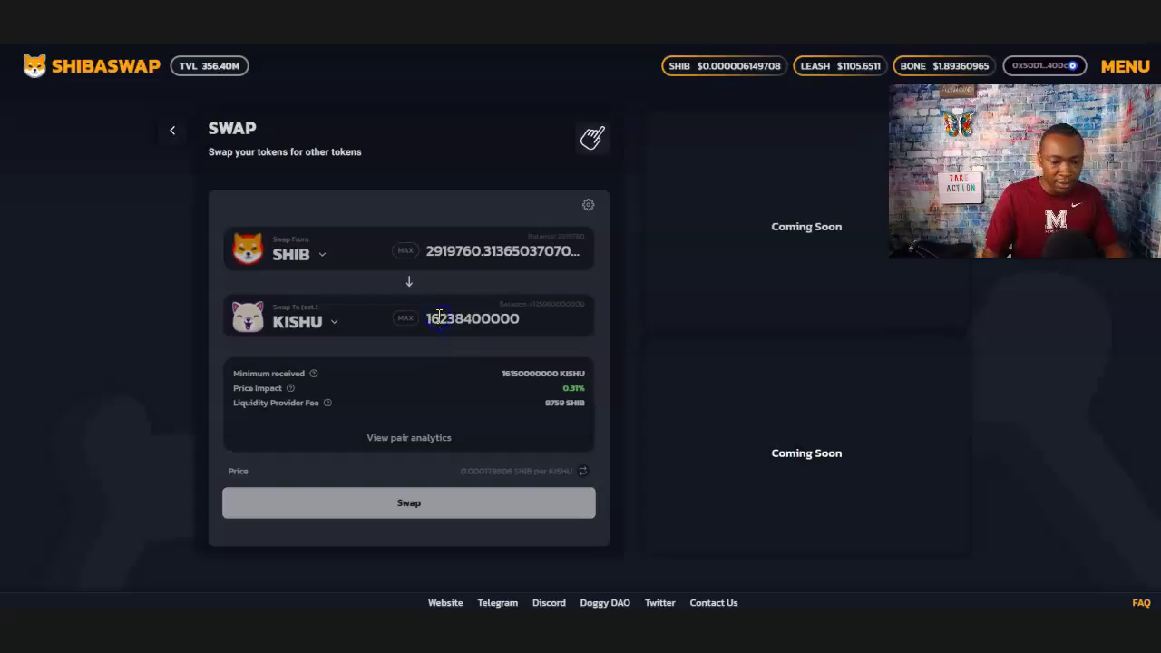
key("BackSpace")
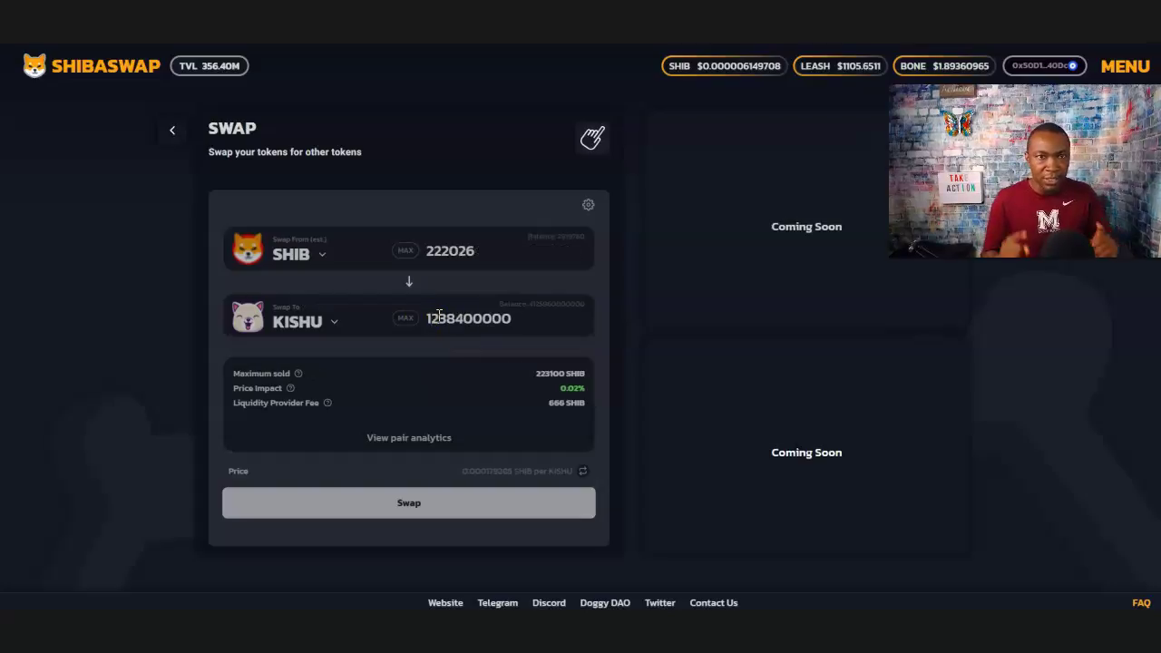
- Set the KISHU amount to 10,238,400,000 and confirm the SHIB-to-KISHU swap
type("0")
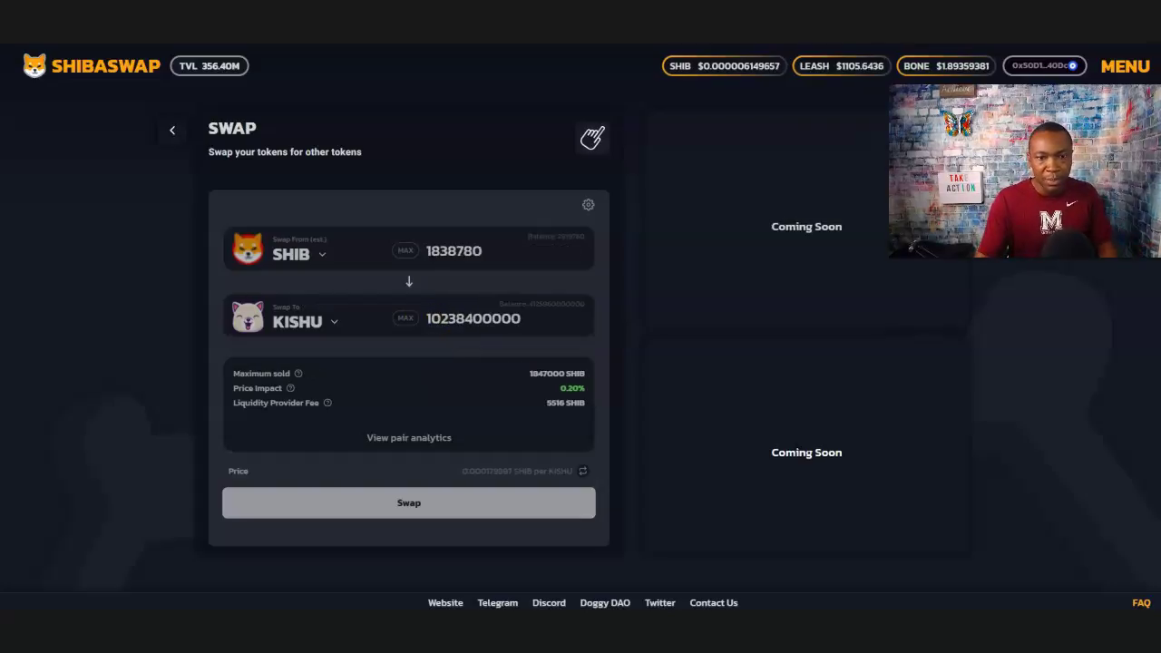
left_click(450, 504)
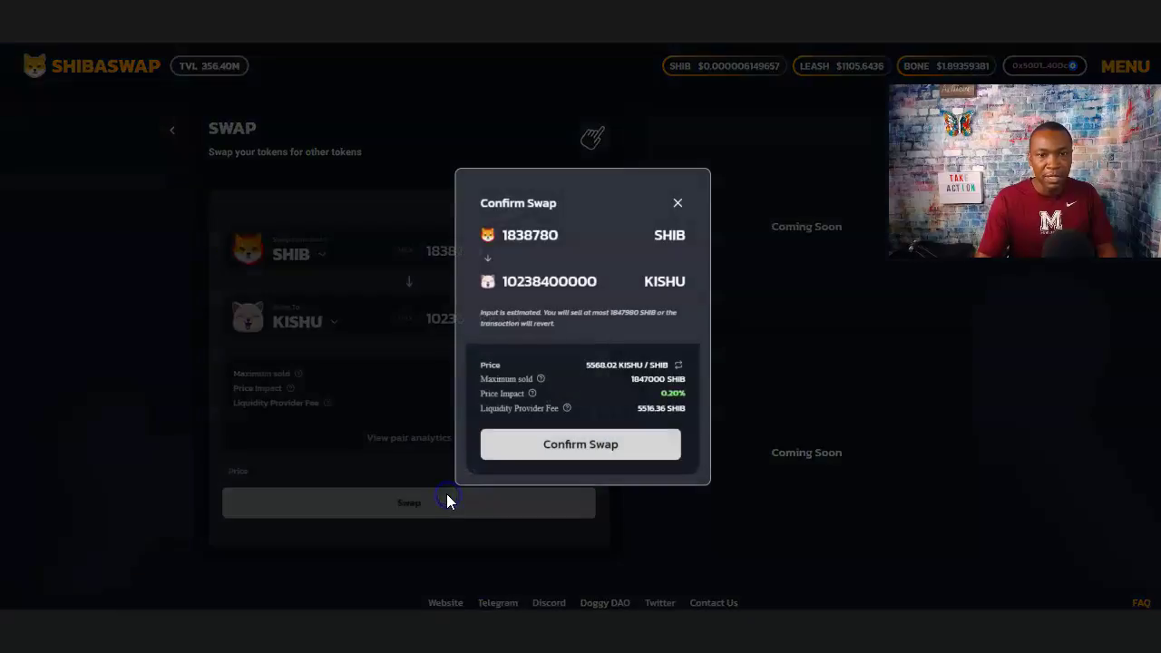
left_click(567, 448)
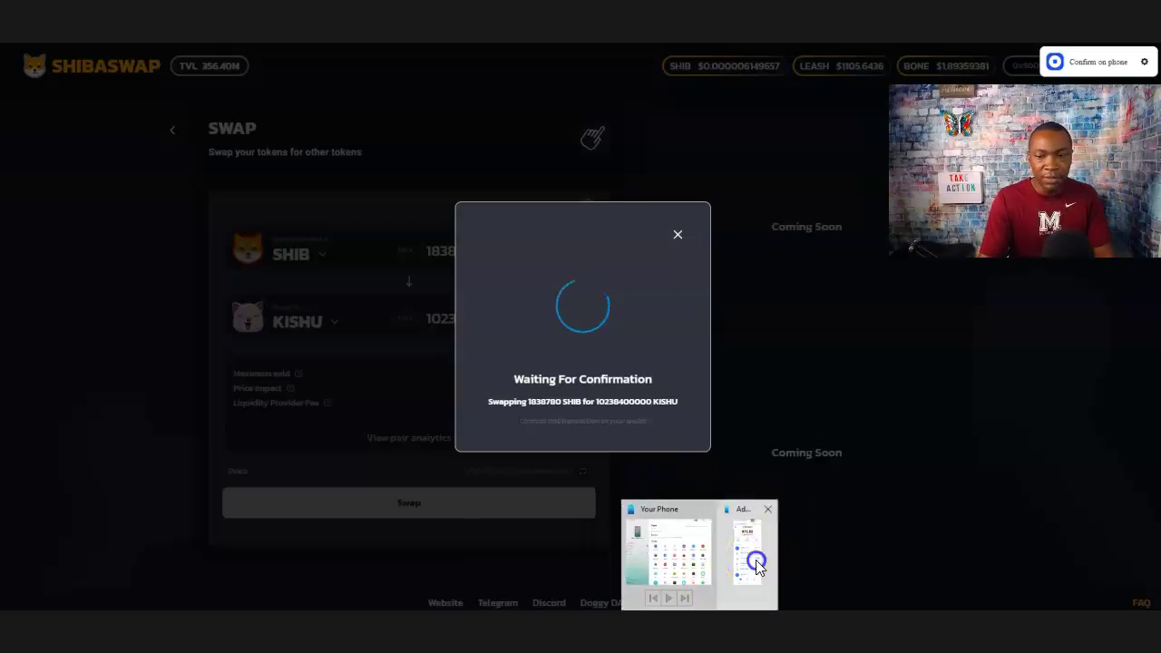
- Decline the SHIB-to-KISHU payment in the phone wallet and dismiss the rejection error
left_click(719, 592)
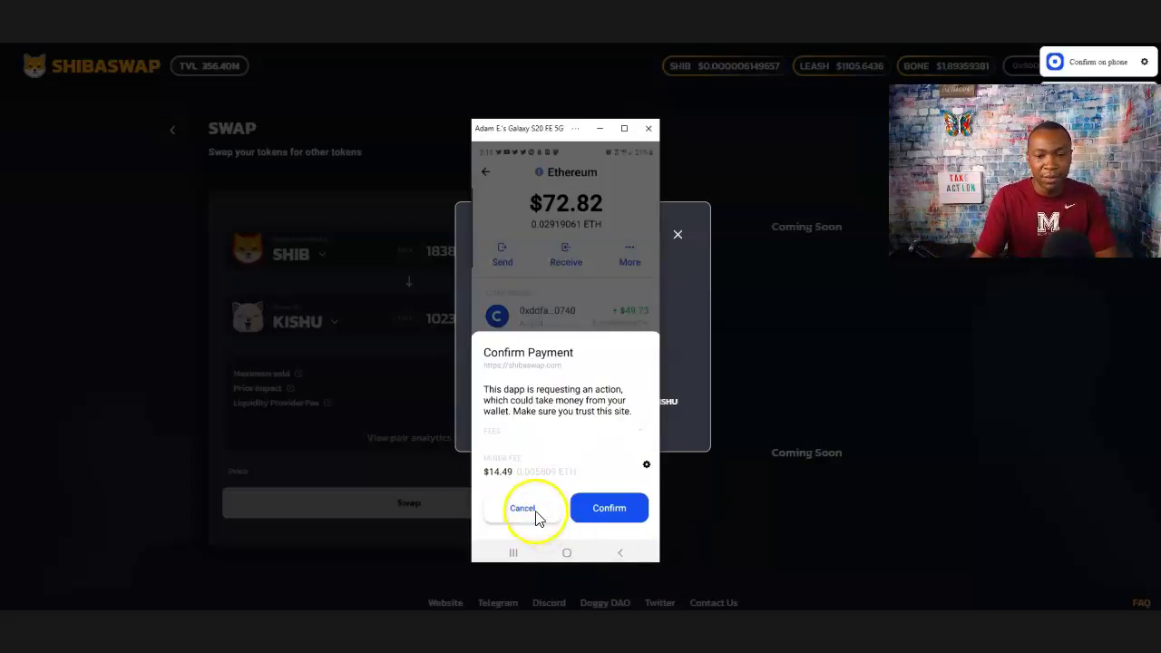
left_click(531, 513)
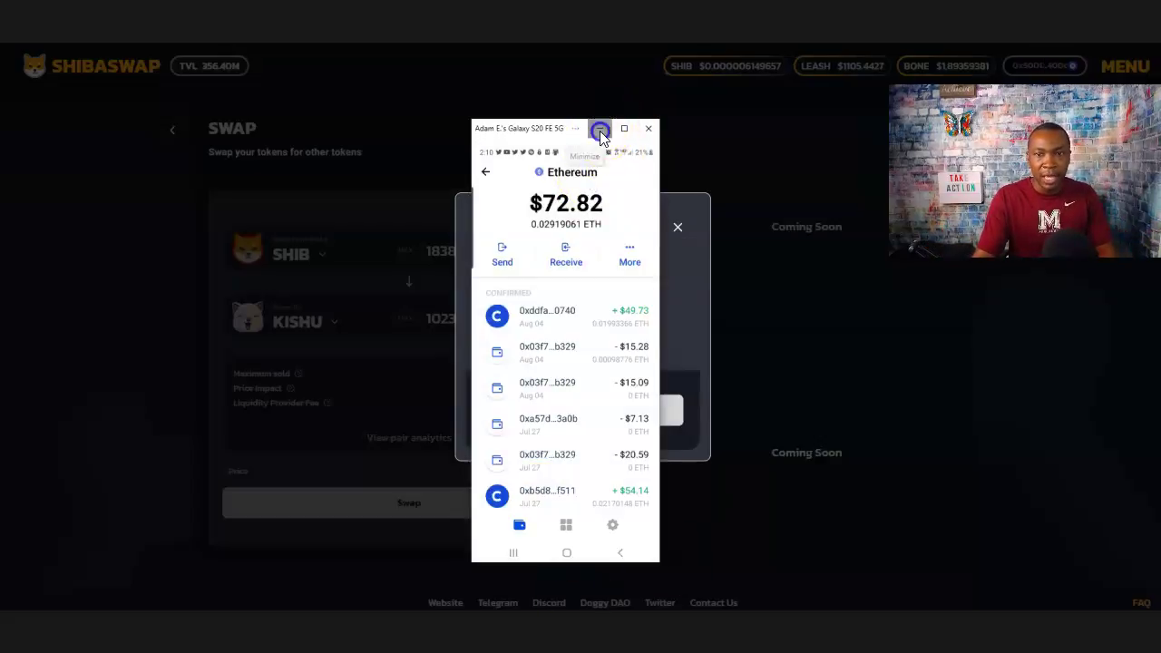
left_click(599, 130)
left_click(685, 220)
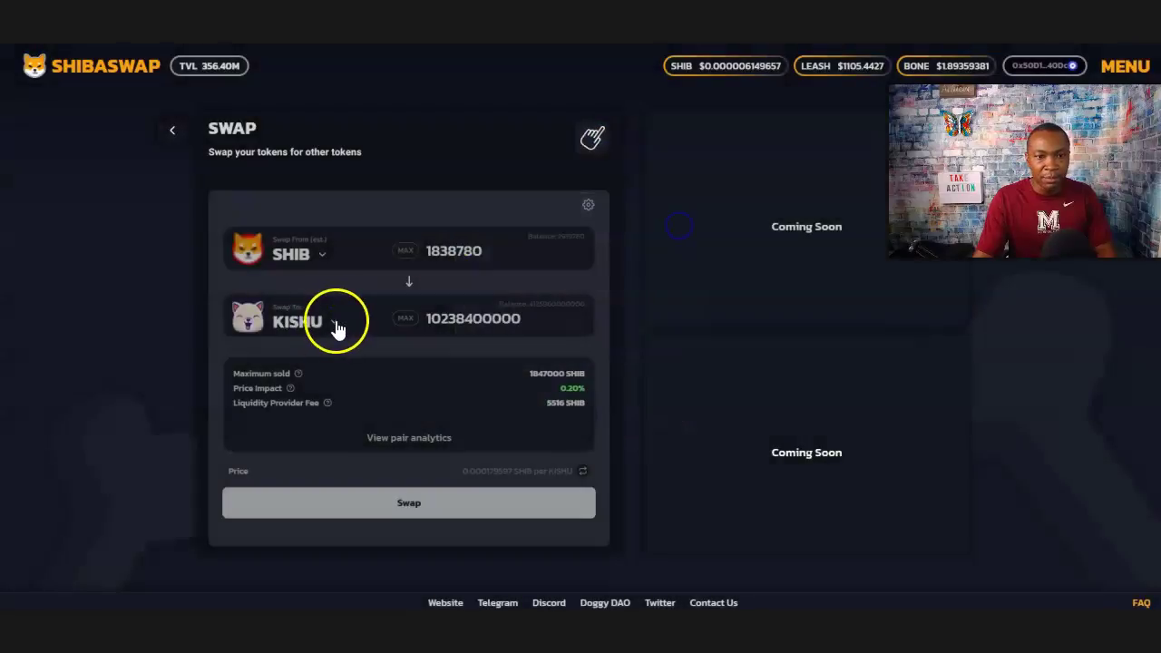
left_click(333, 325)
- Submit a SHIB-to-SAITAMA swap, decline it in the phone wallet, and dismiss the rejection
left_click(519, 353)
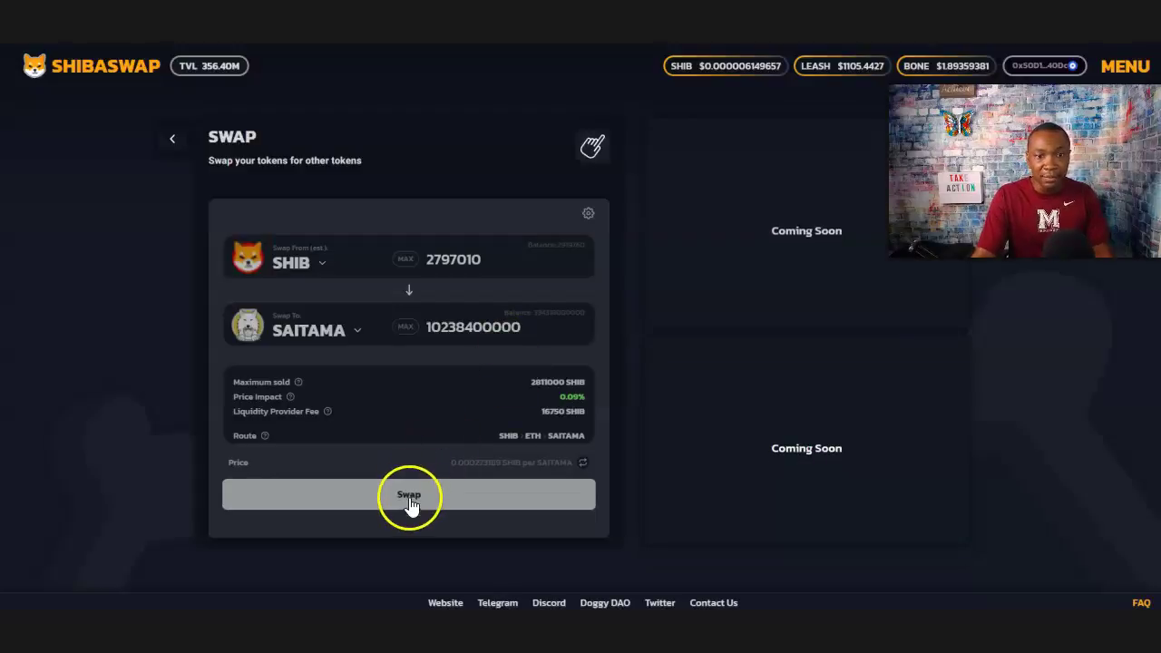
left_click(409, 500)
left_click(590, 453)
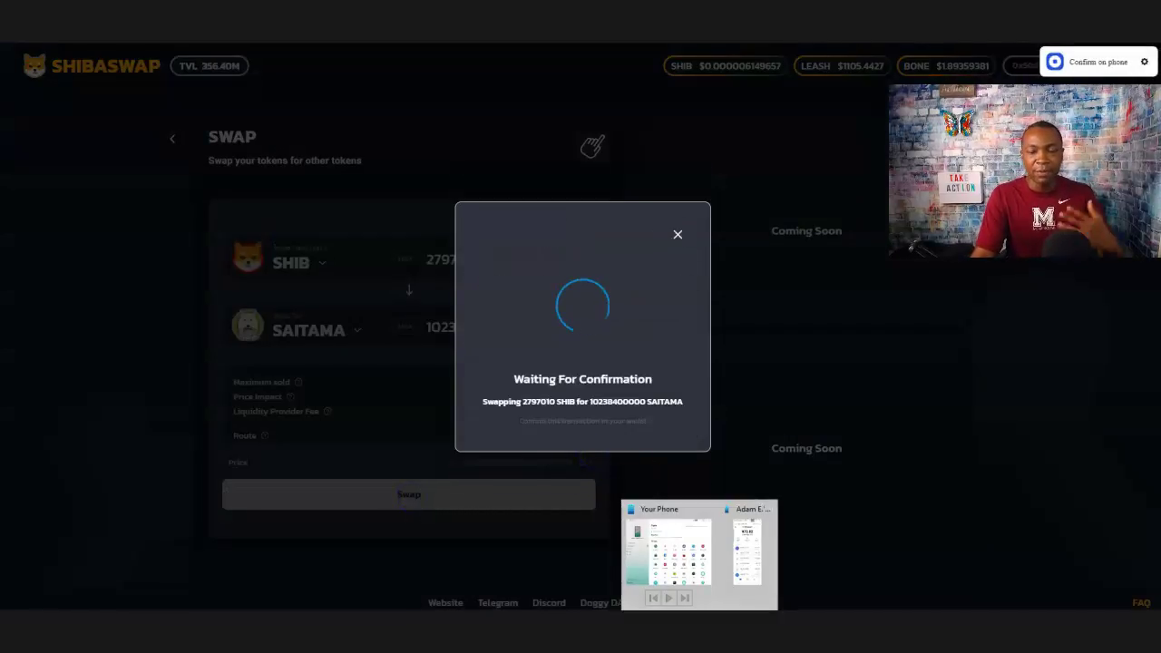
left_click(751, 557)
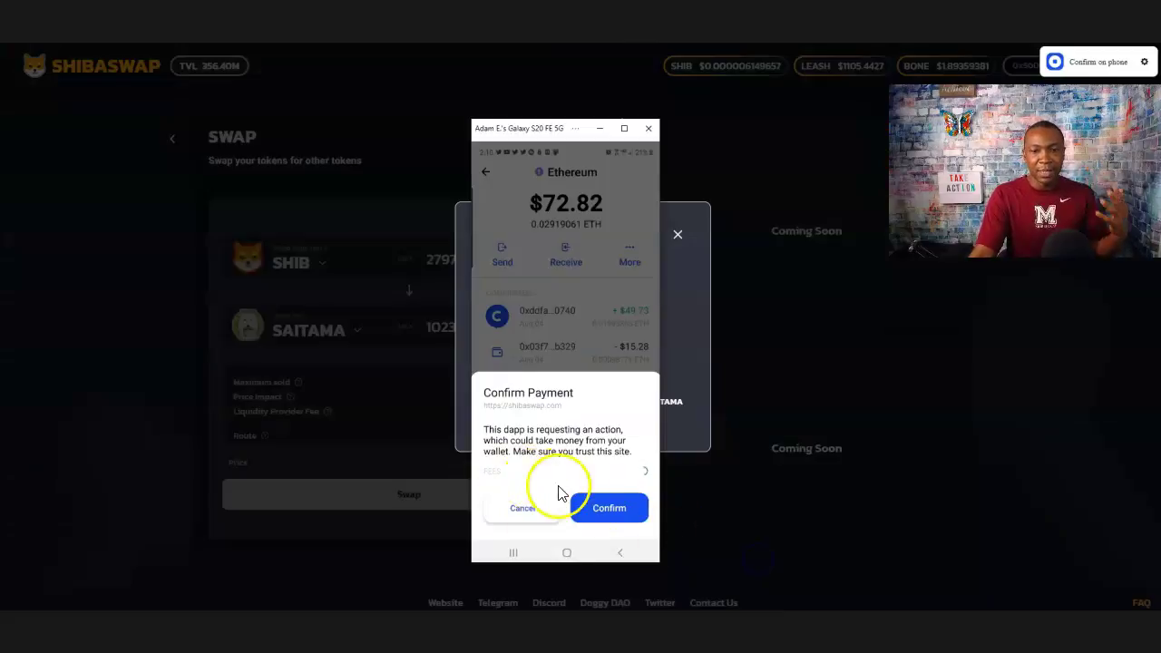
left_click(517, 511)
left_click(599, 128)
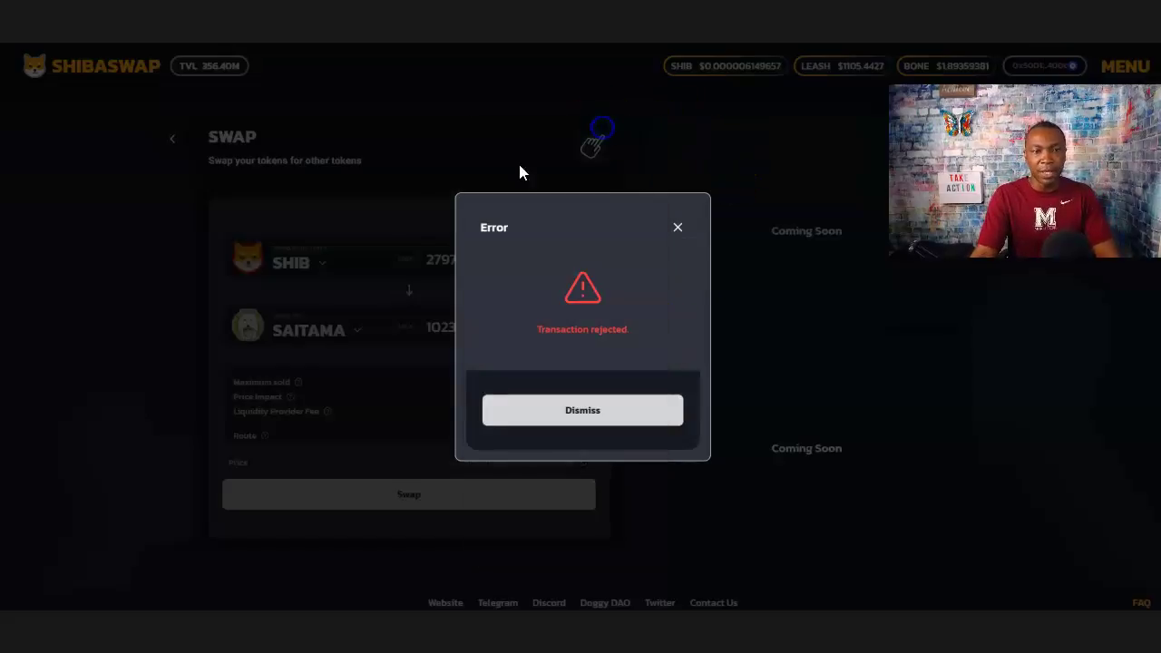
left_click(677, 228)
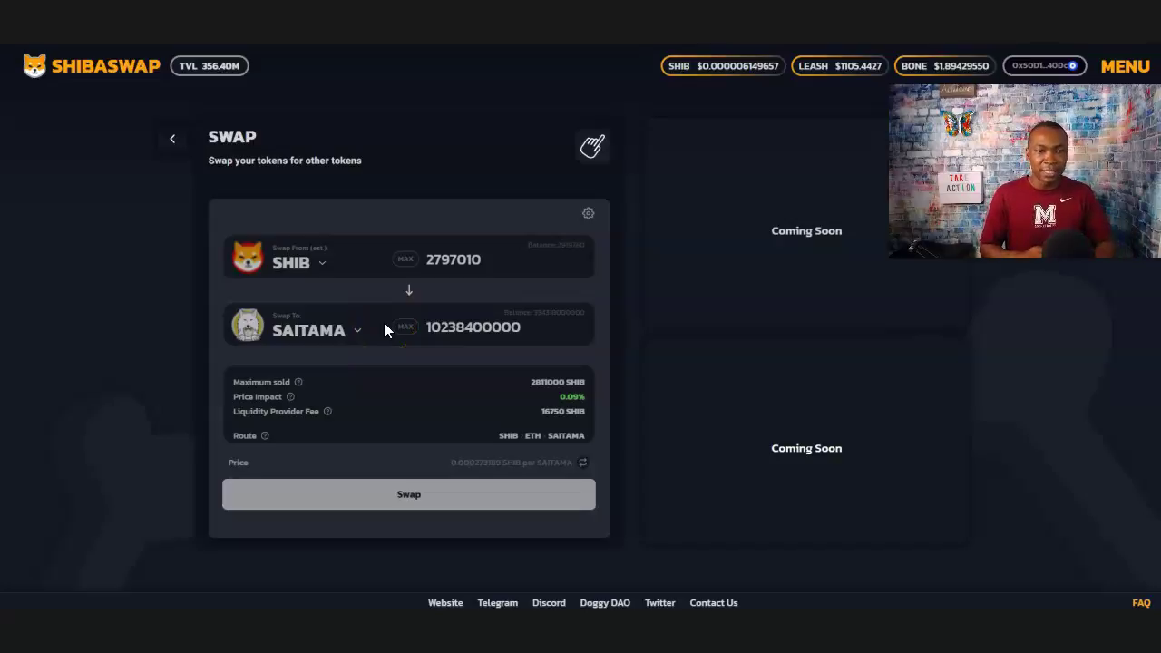
- Change the pair to KISHU for USDC and fill in the full KISHU balance
left_click(320, 258)
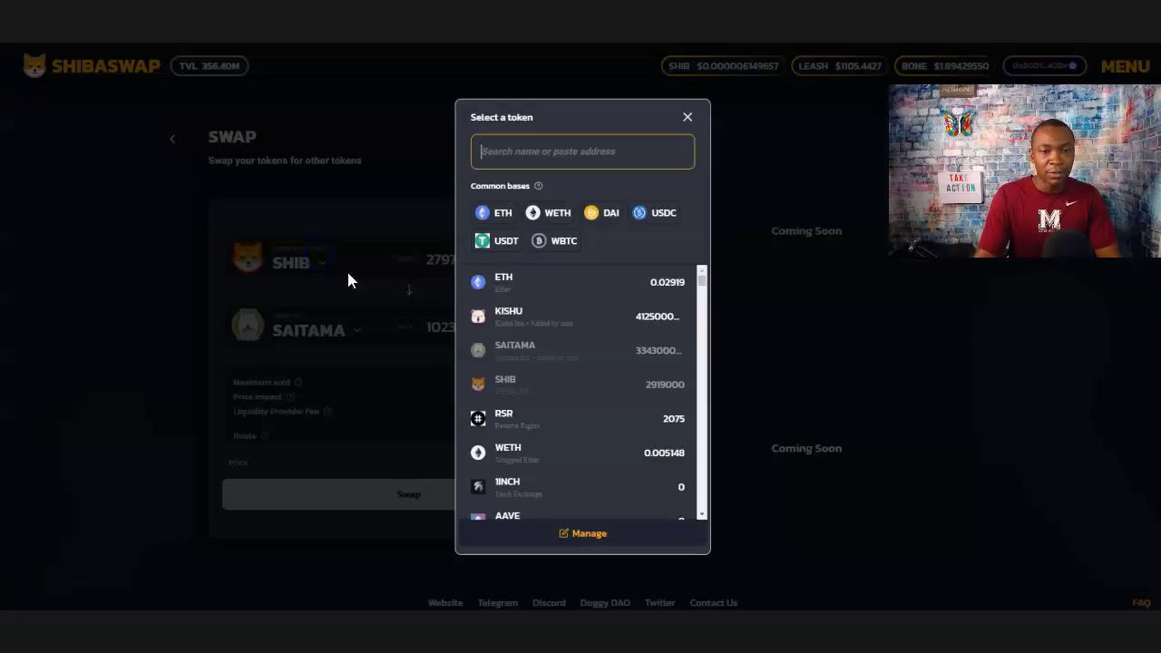
left_click(517, 313)
left_click(356, 336)
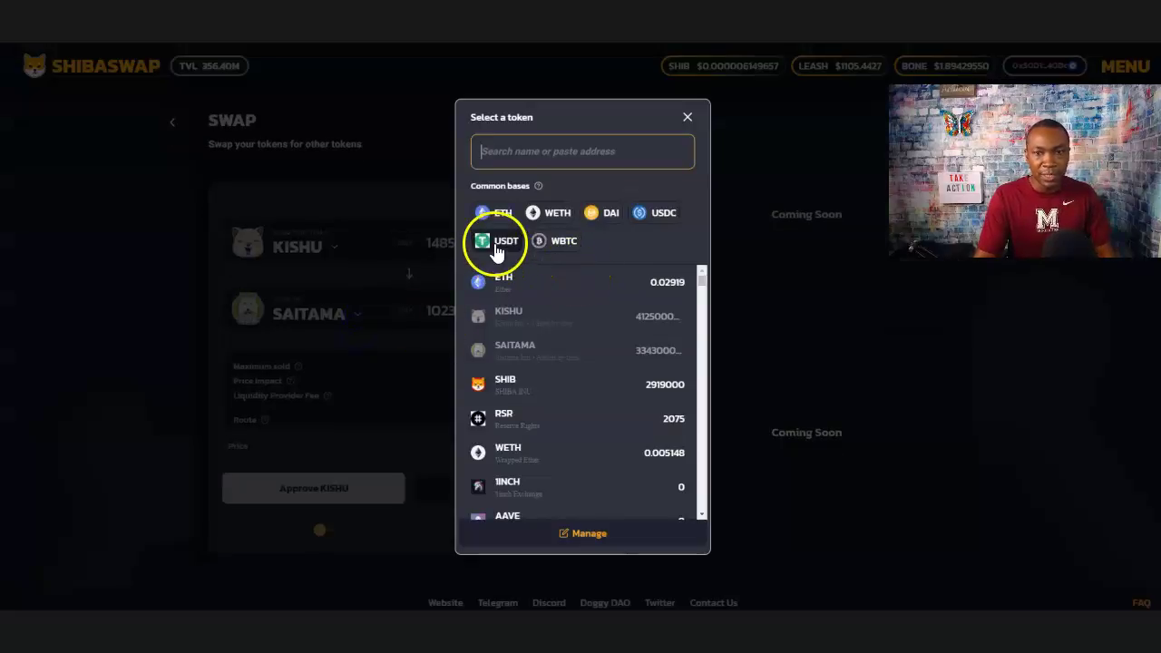
left_click(665, 218)
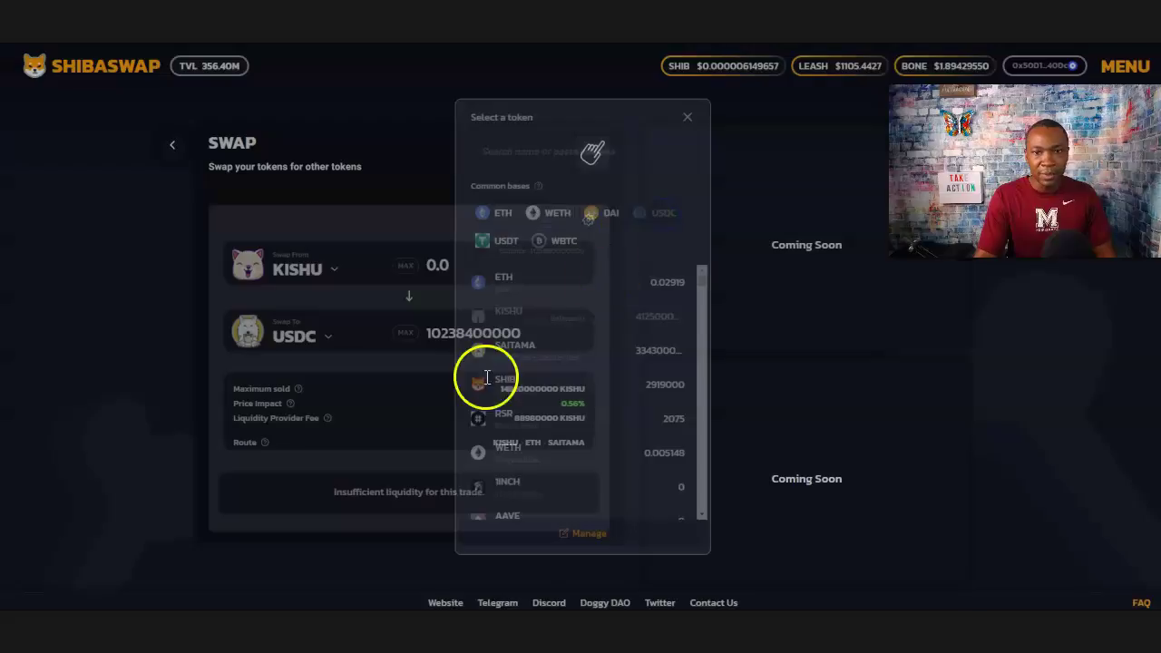
left_click(407, 260)
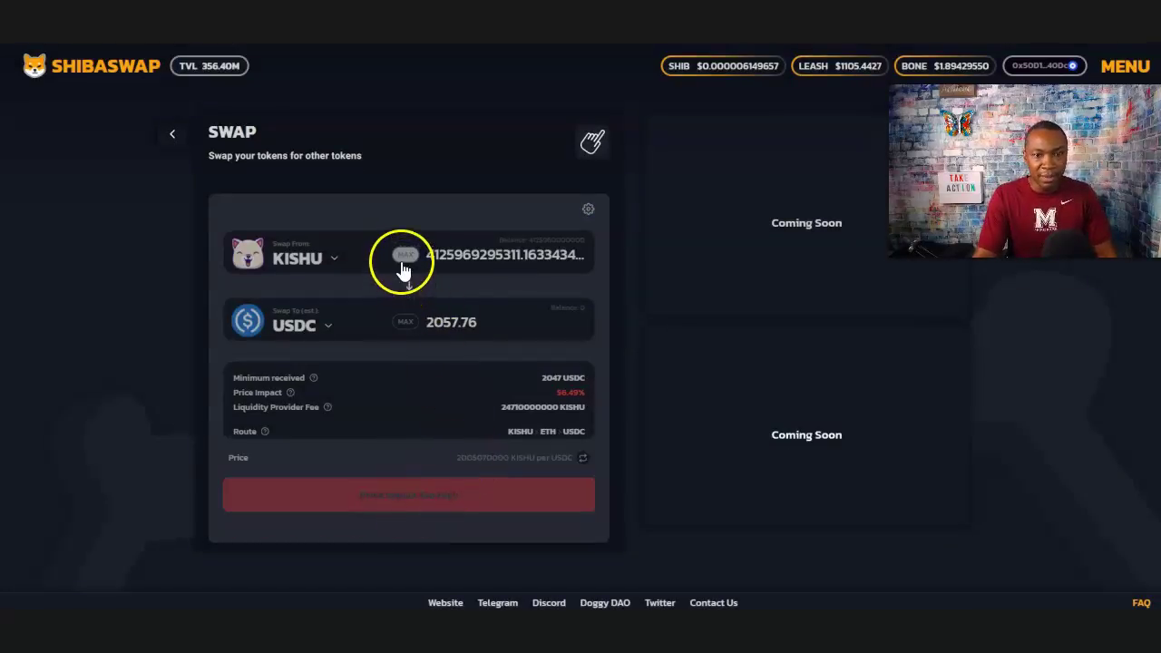
- Trim the KISHU amount to 5,969,295,311.163343459, quoting about 6.88 USDC
left_click(404, 258)
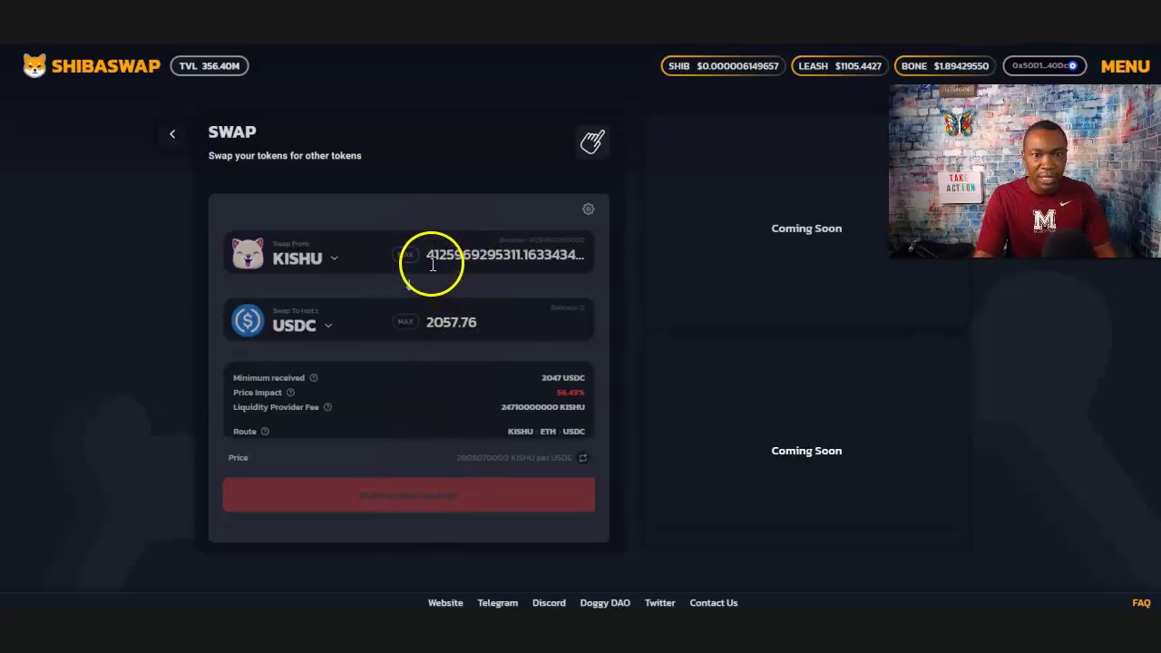
left_click(440, 252)
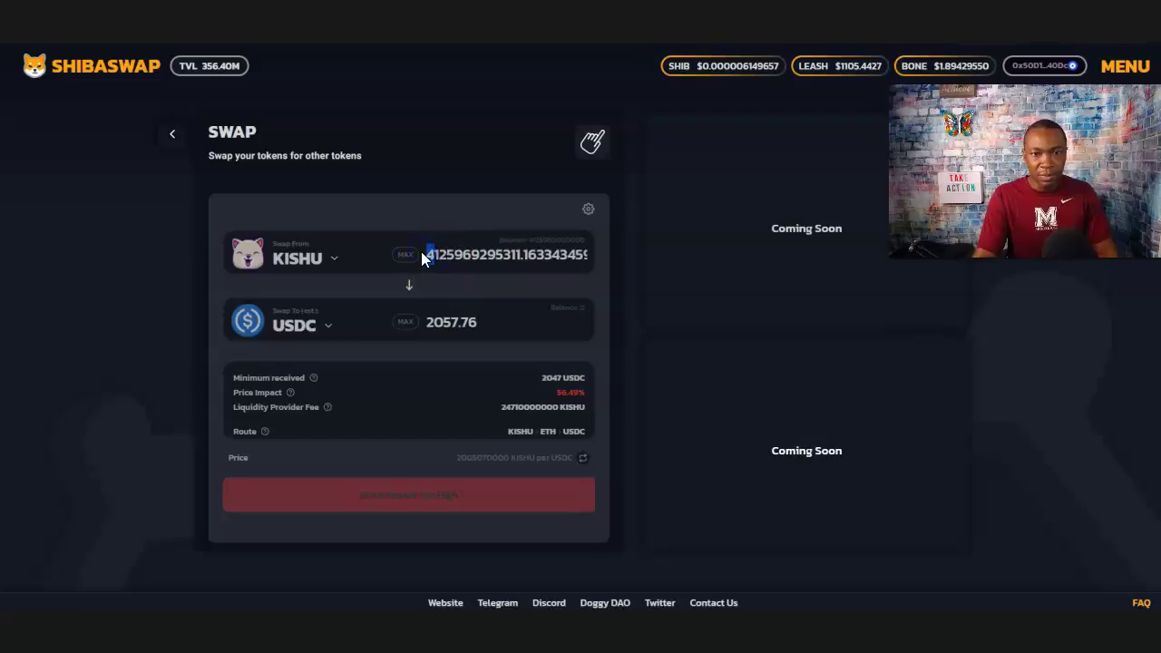
type("1")
left_click(550, 357)
left_click(406, 283)
left_click(406, 323)
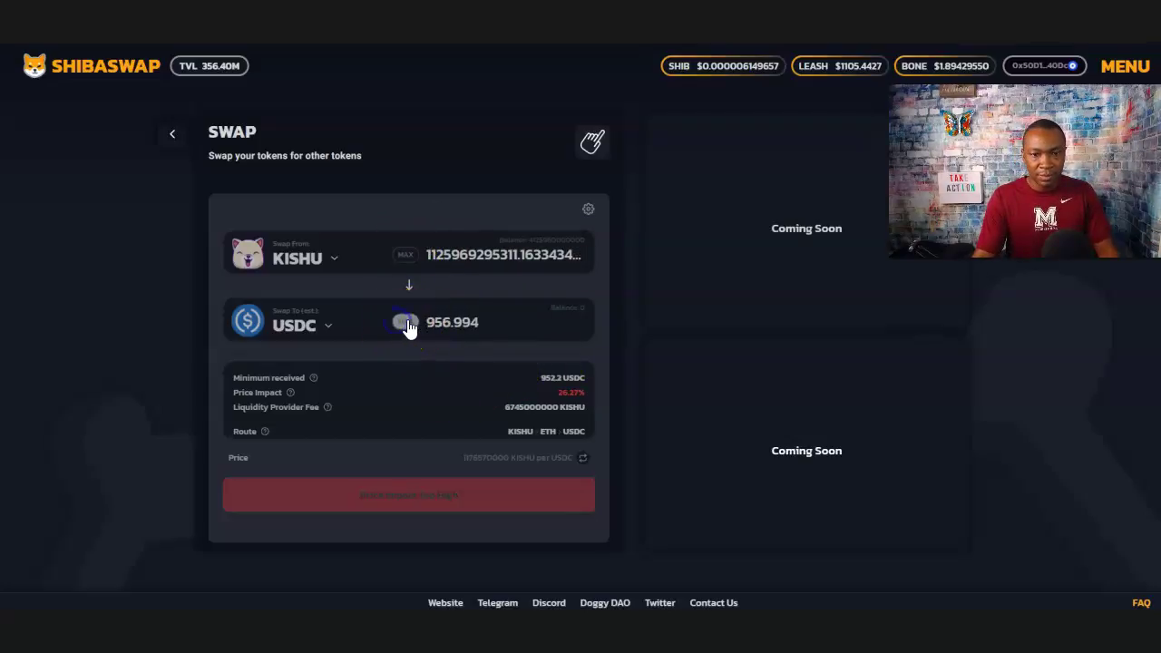
left_click(405, 255)
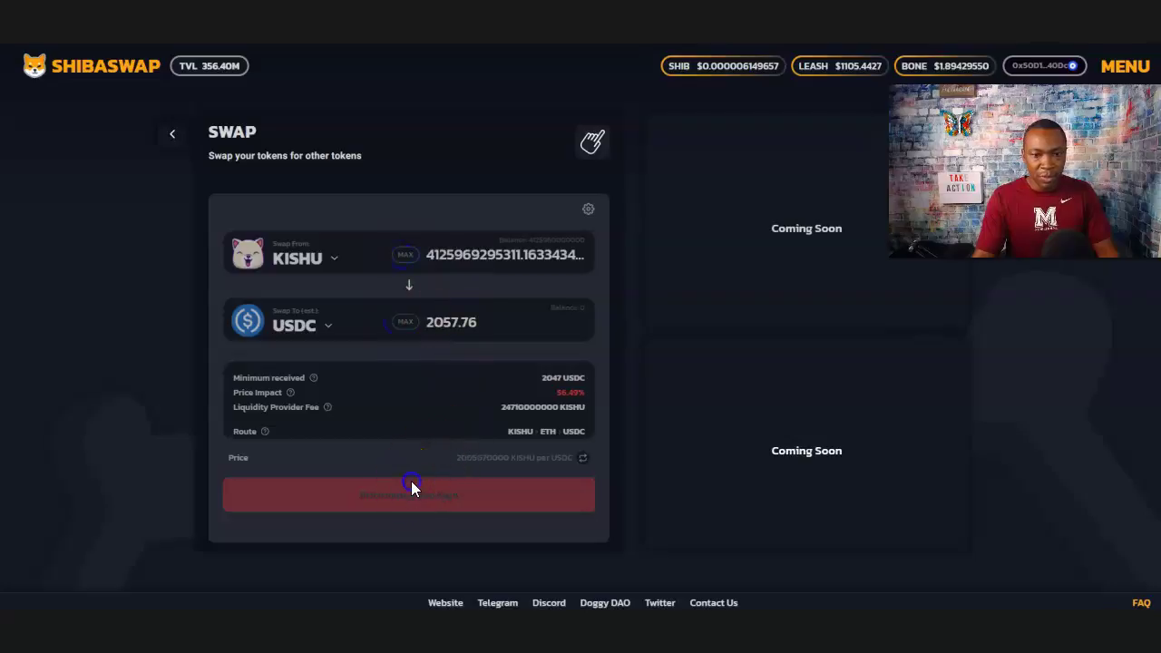
left_click_drag(446, 256, 411, 258)
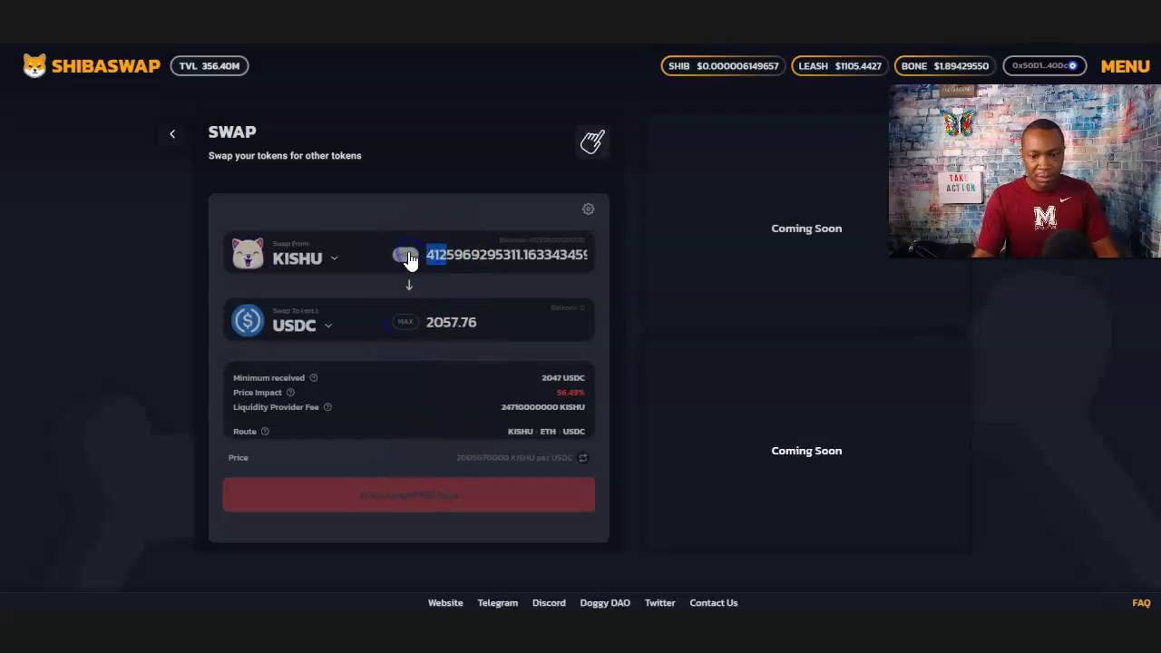
key("BackSpace")
- Approve KISHU spending and confirm the approval payment in the phone wallet
left_click(333, 498)
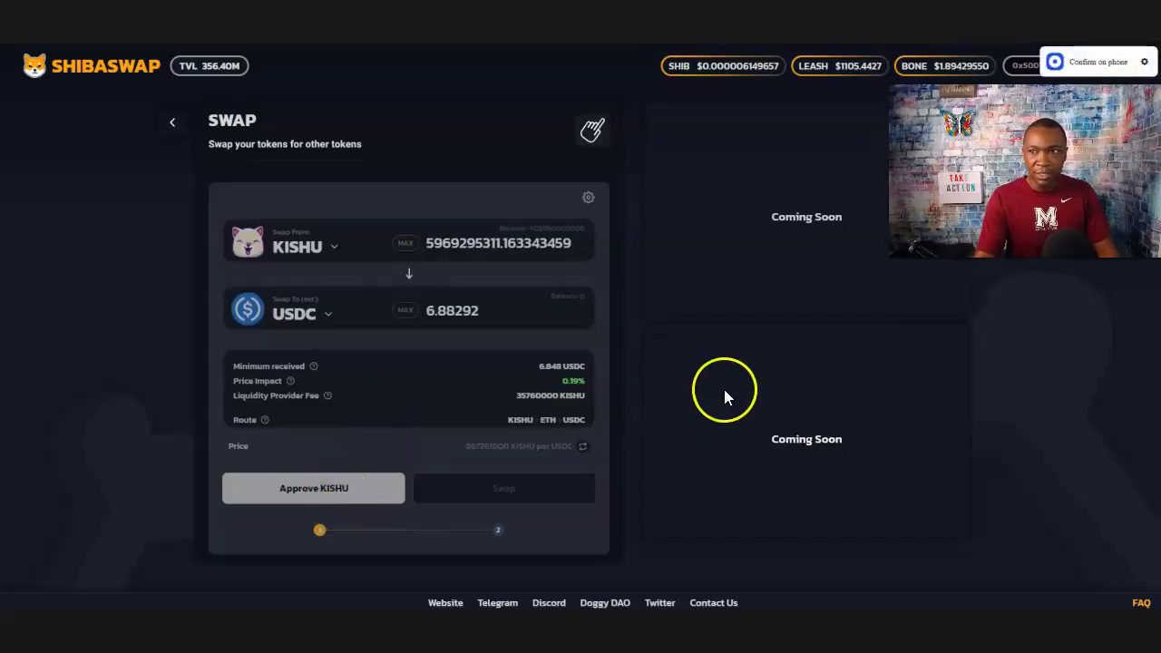
left_click(755, 554)
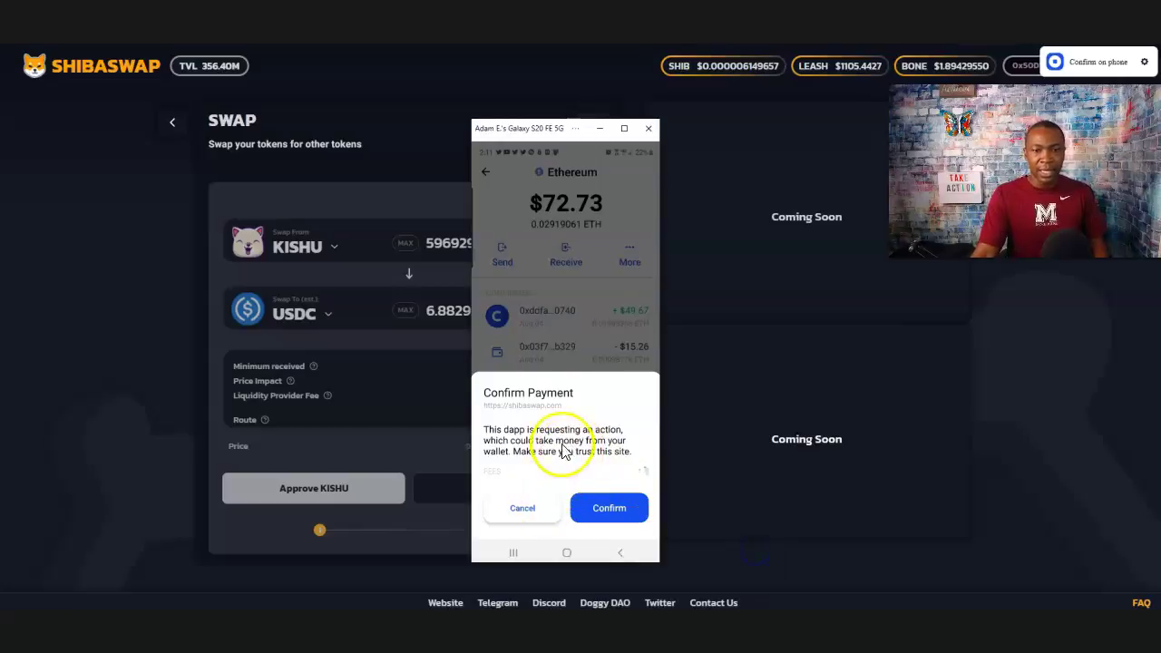
left_click(599, 128)
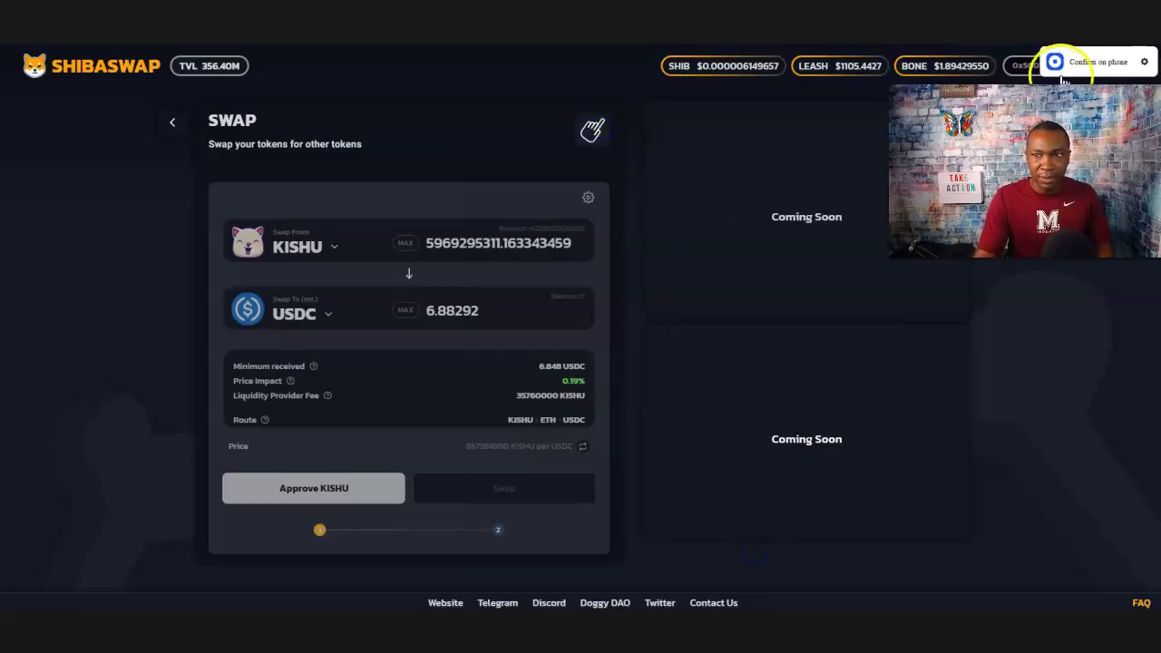
left_click(317, 490)
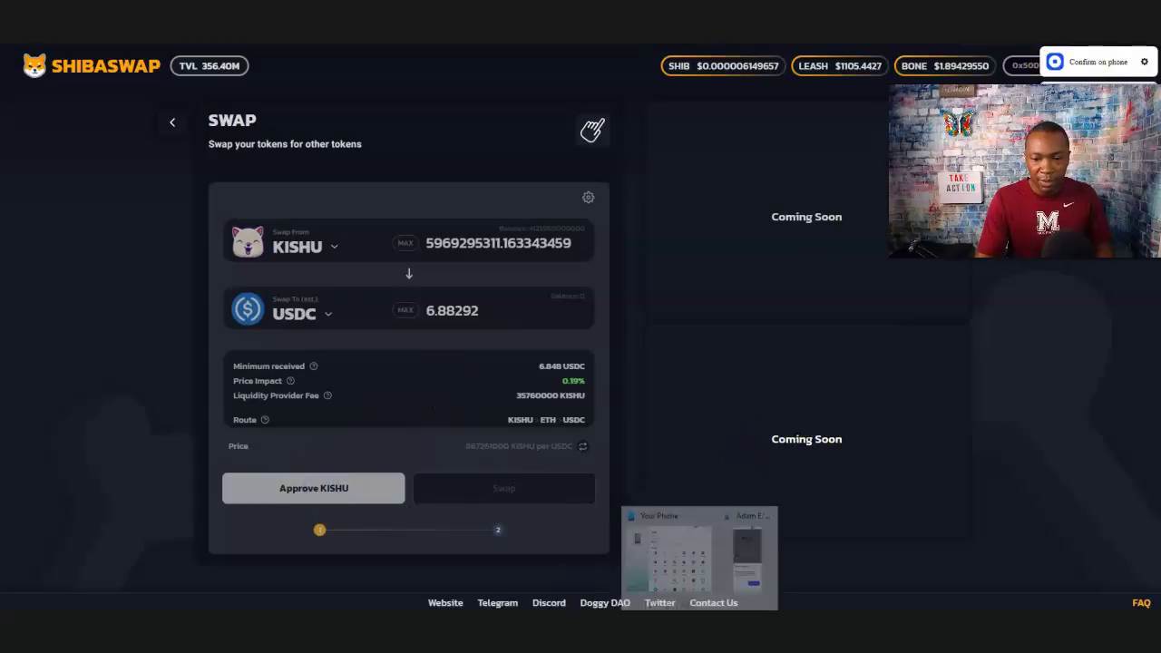
left_click(757, 575)
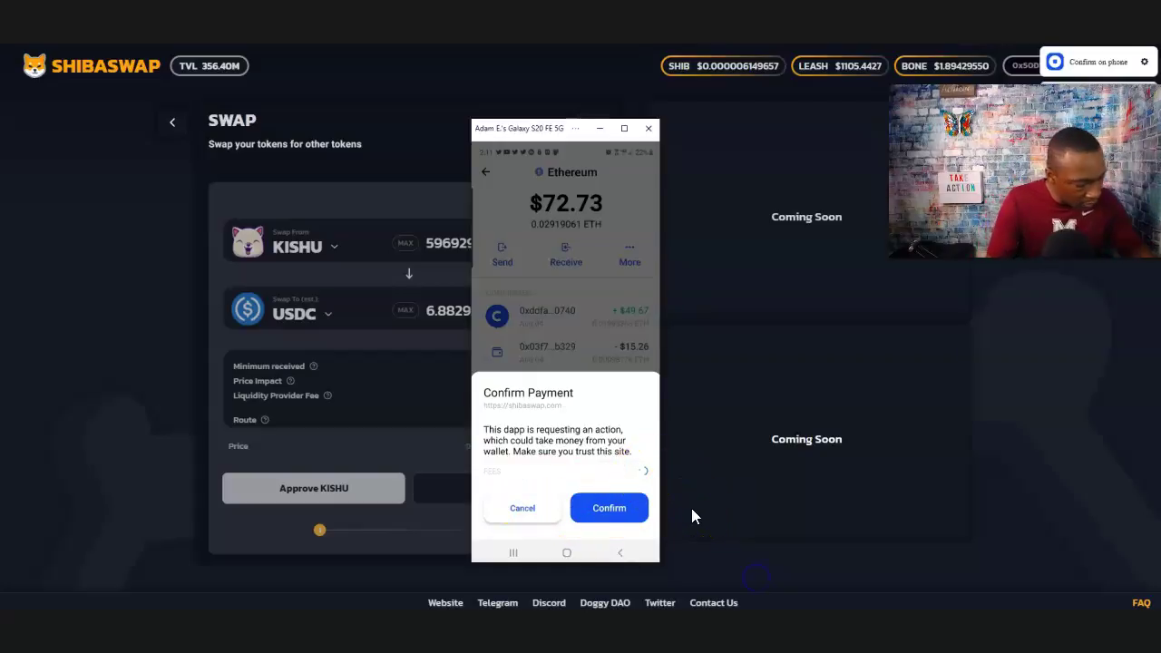
left_click(596, 129)
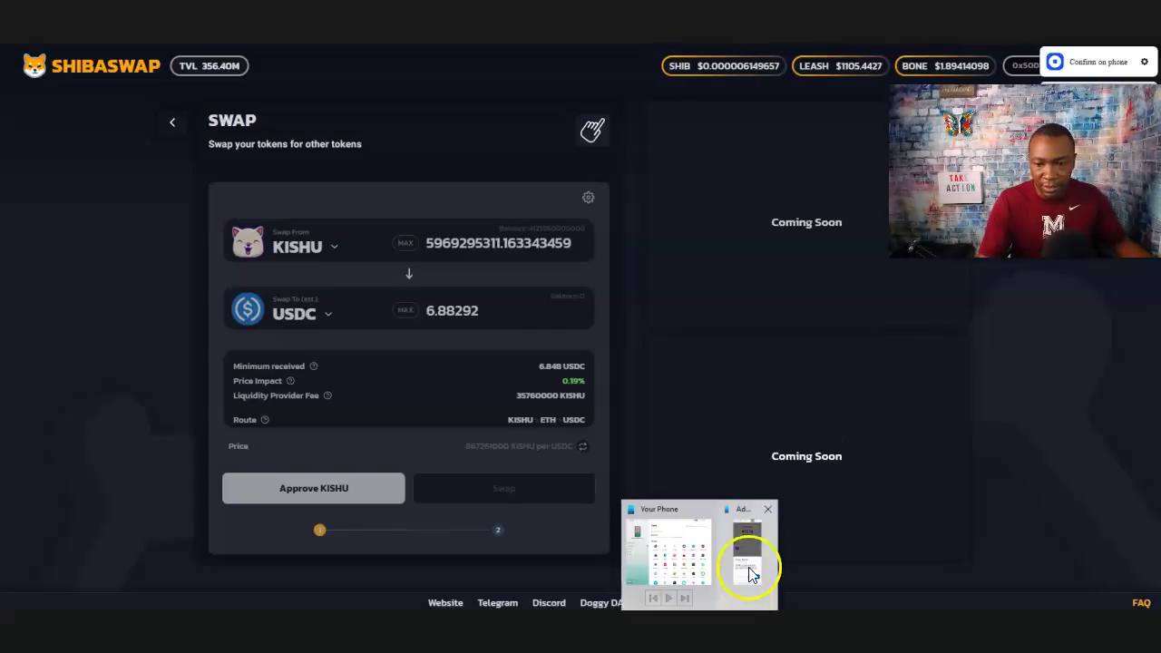
left_click(752, 570)
left_click(595, 510)
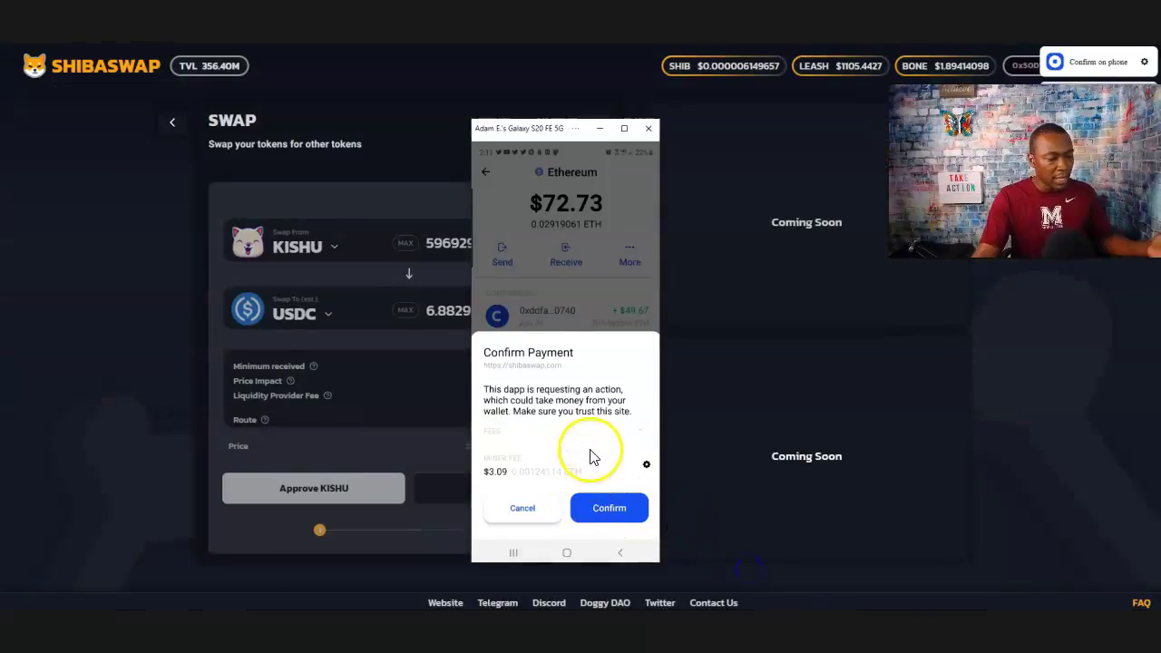
left_click(595, 132)
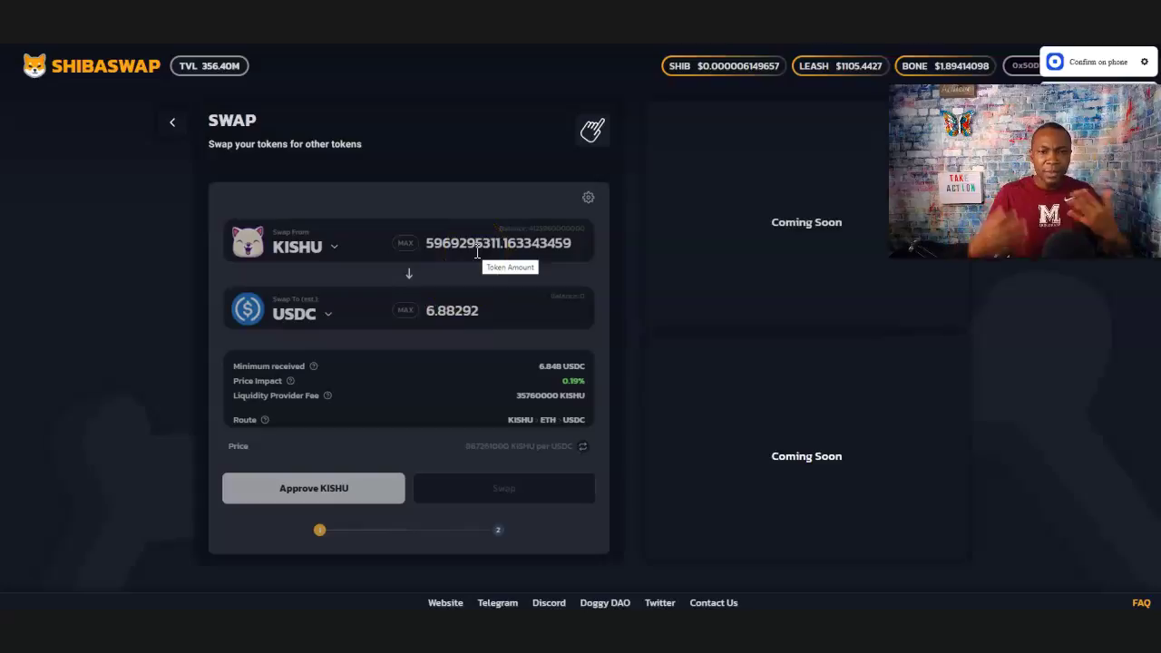
- Leave the Swap panel and return to the ShibaSwap home dashboard
left_click(260, 197)
left_click(350, 268)
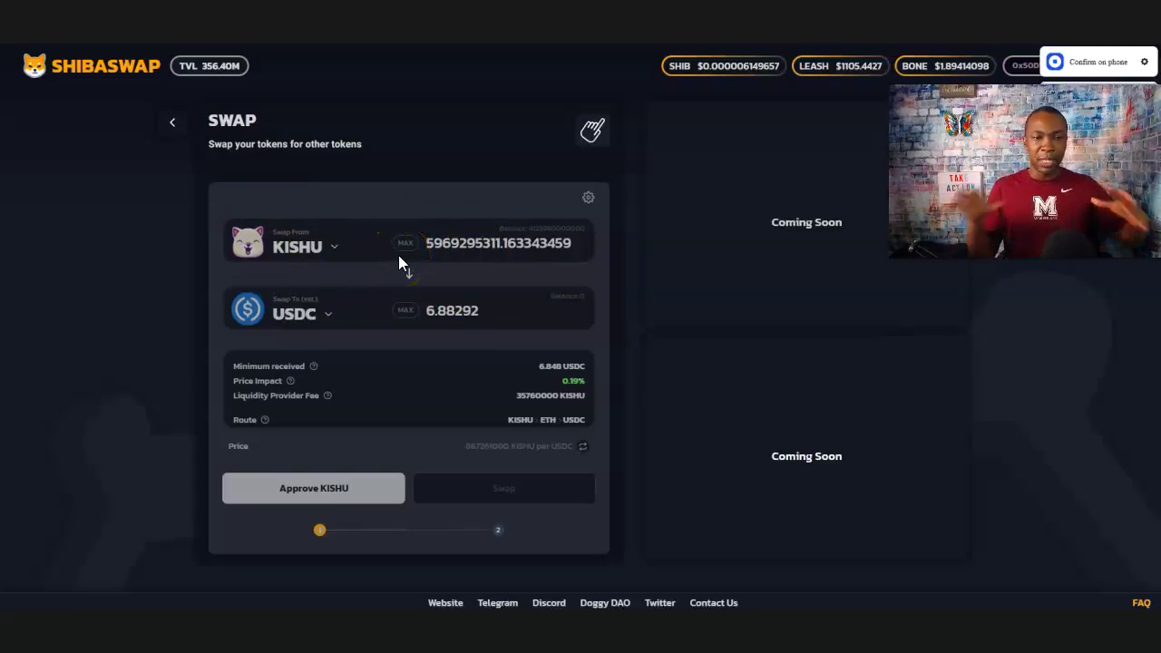
left_click(172, 122)
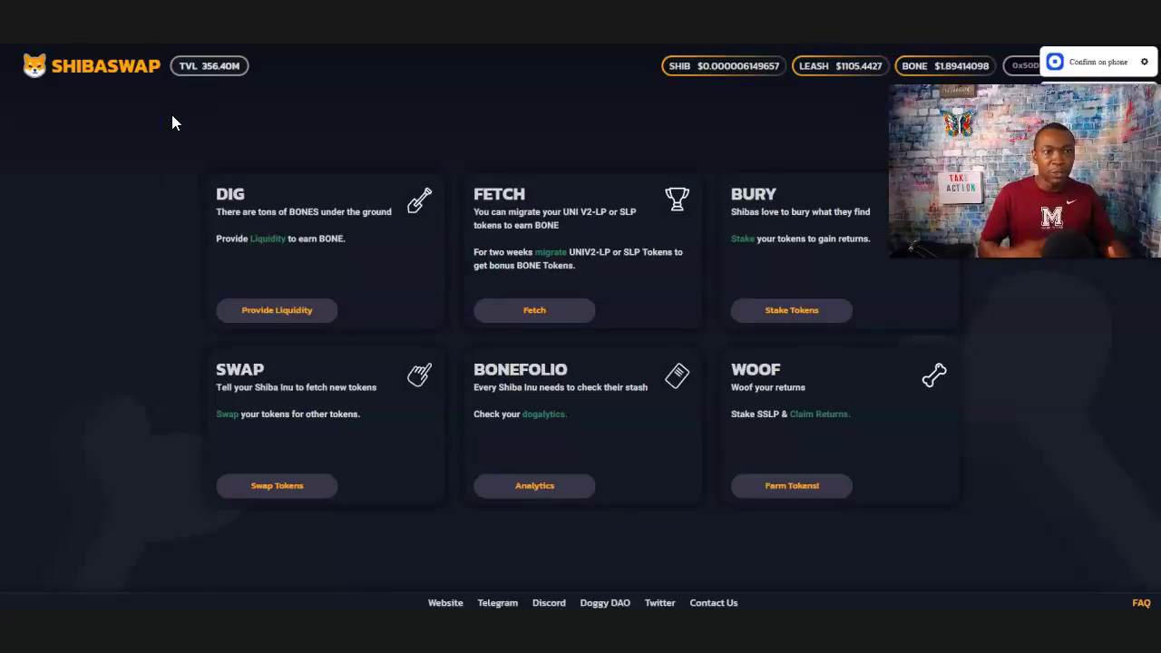
left_click(1097, 64)
- Try the SAITAMA V2 pool, then reconnect the Uniswap account with MetaMask
left_click(1112, 72)
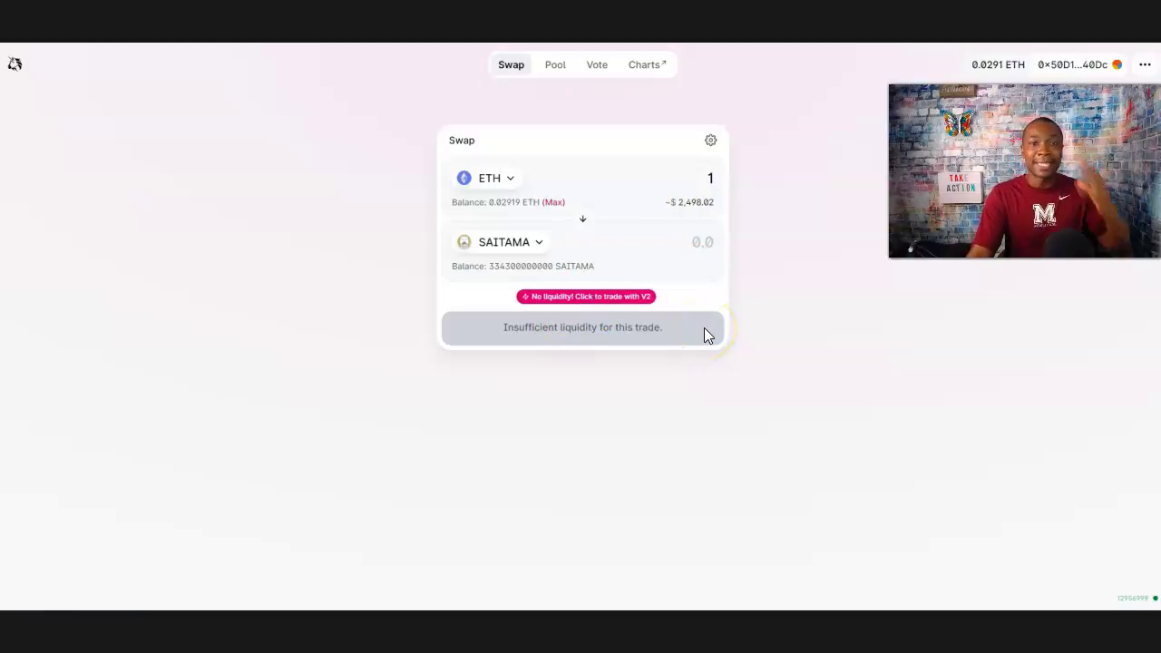
left_click(592, 298)
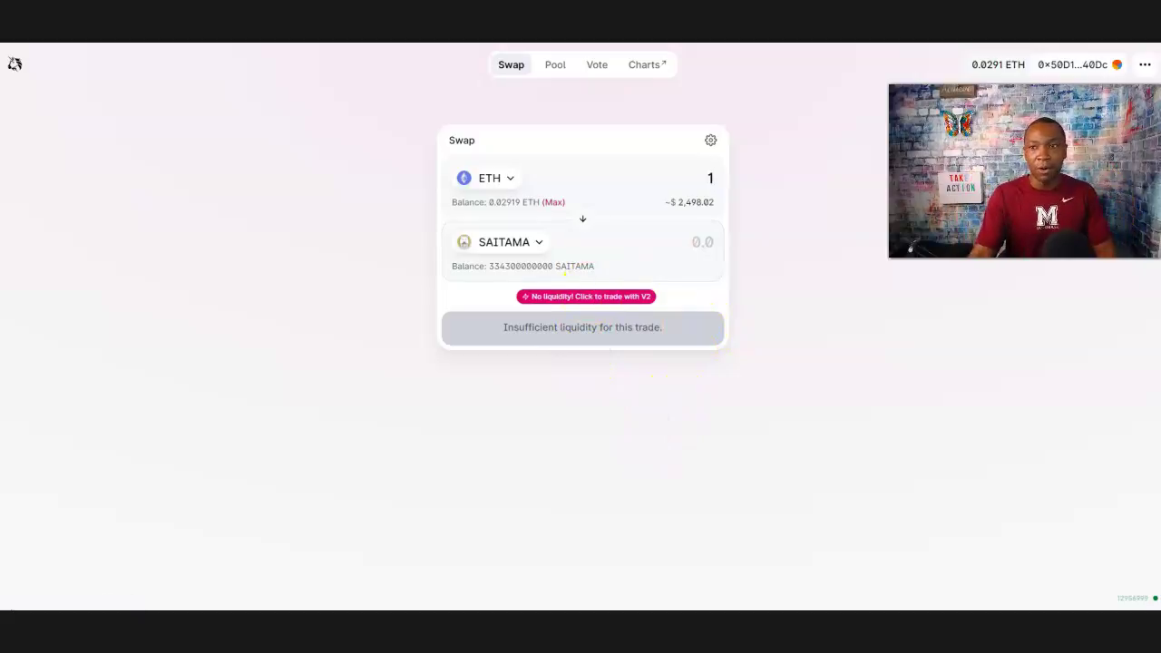
left_click(1085, 67)
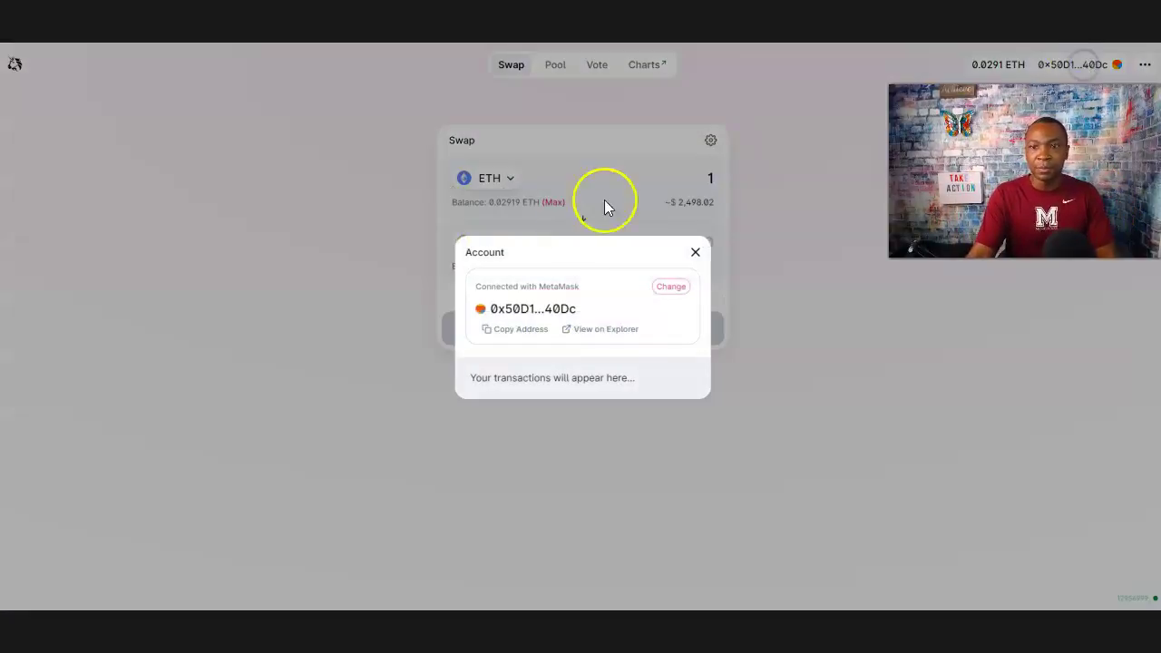
left_click(666, 287)
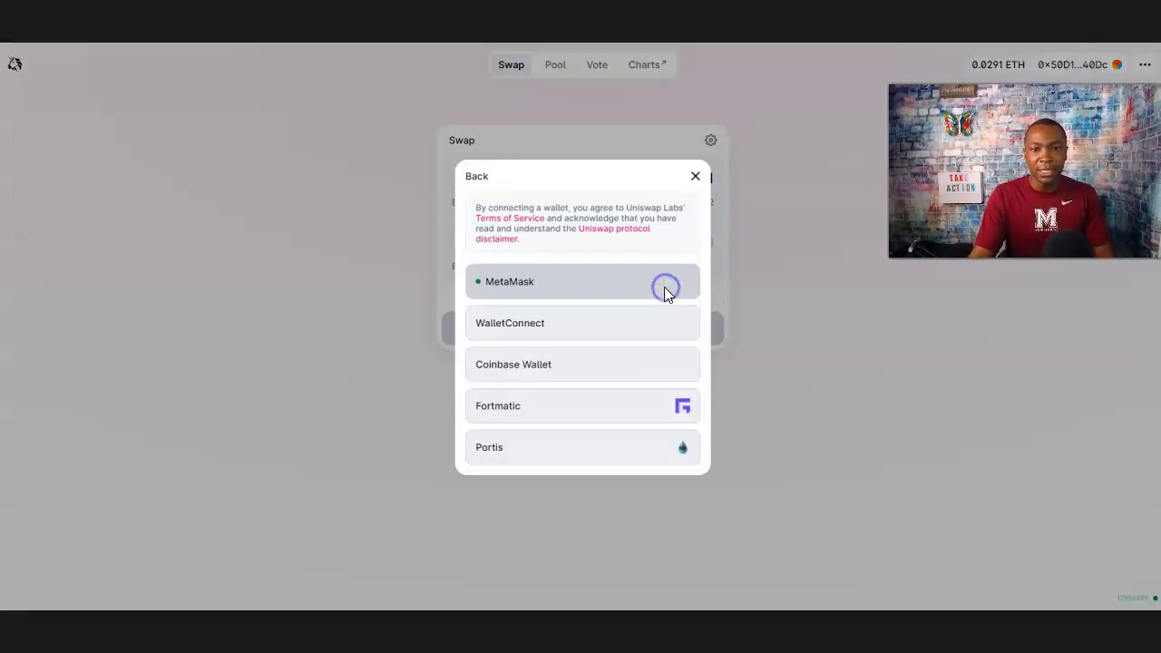
left_click(531, 285)
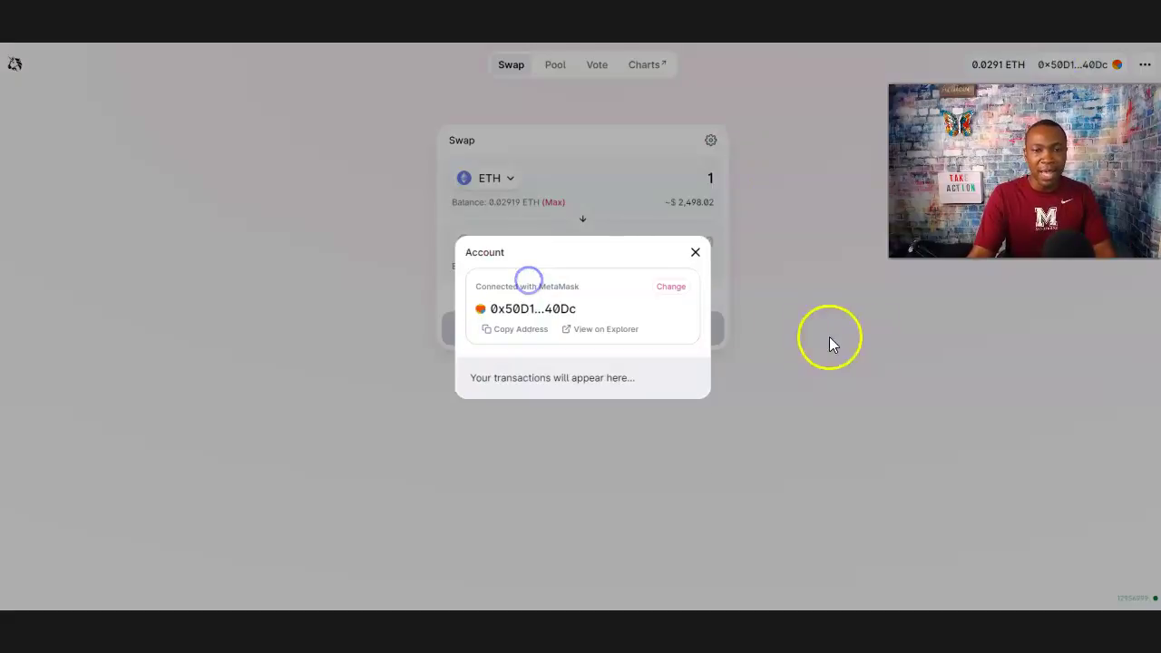
left_click(696, 254)
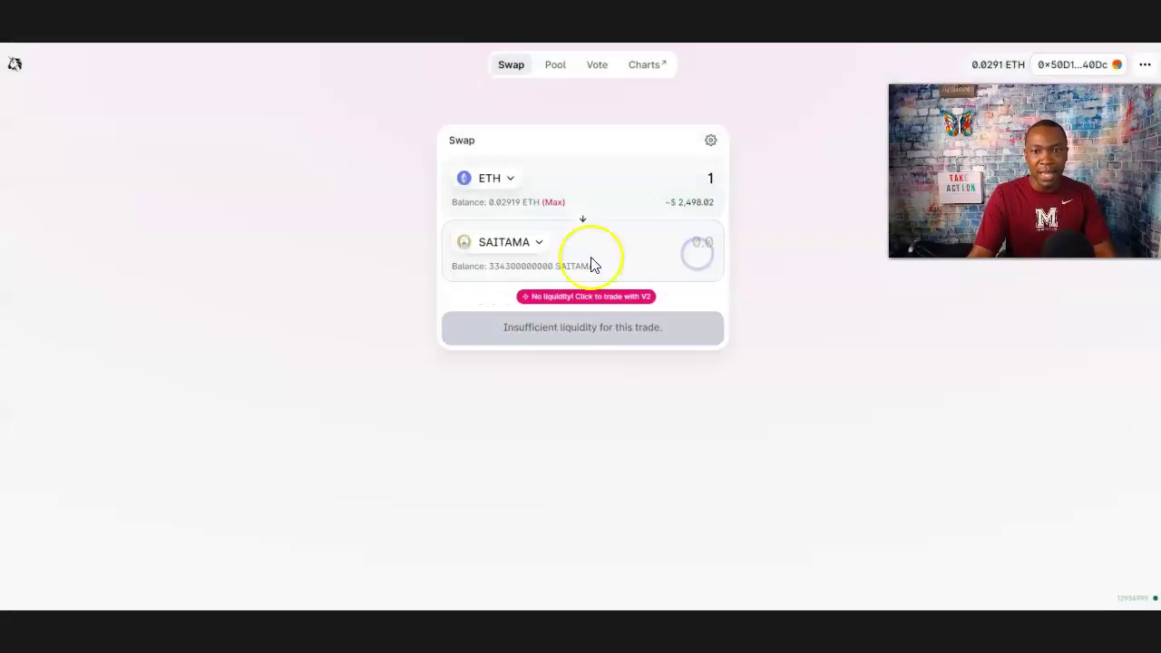
- Switch to Coinbase Wallet and quote a V2 swap of 0.0191906 ETH for 29,981,600,000 SAITAMA
left_click(1112, 68)
left_click(667, 287)
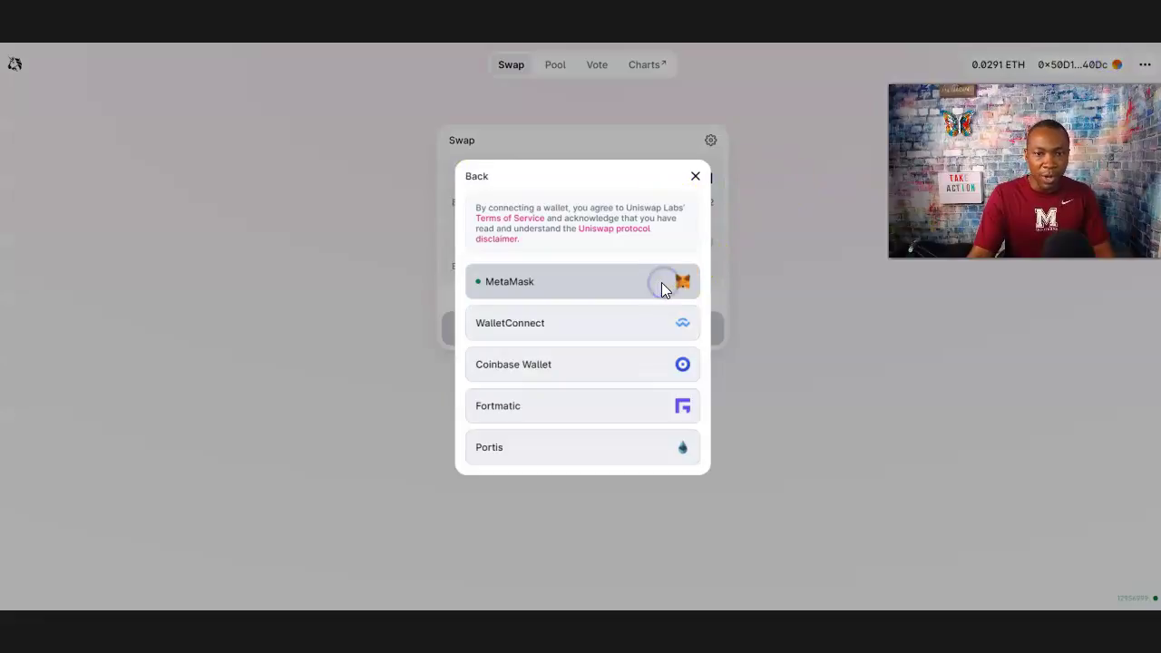
left_click(544, 373)
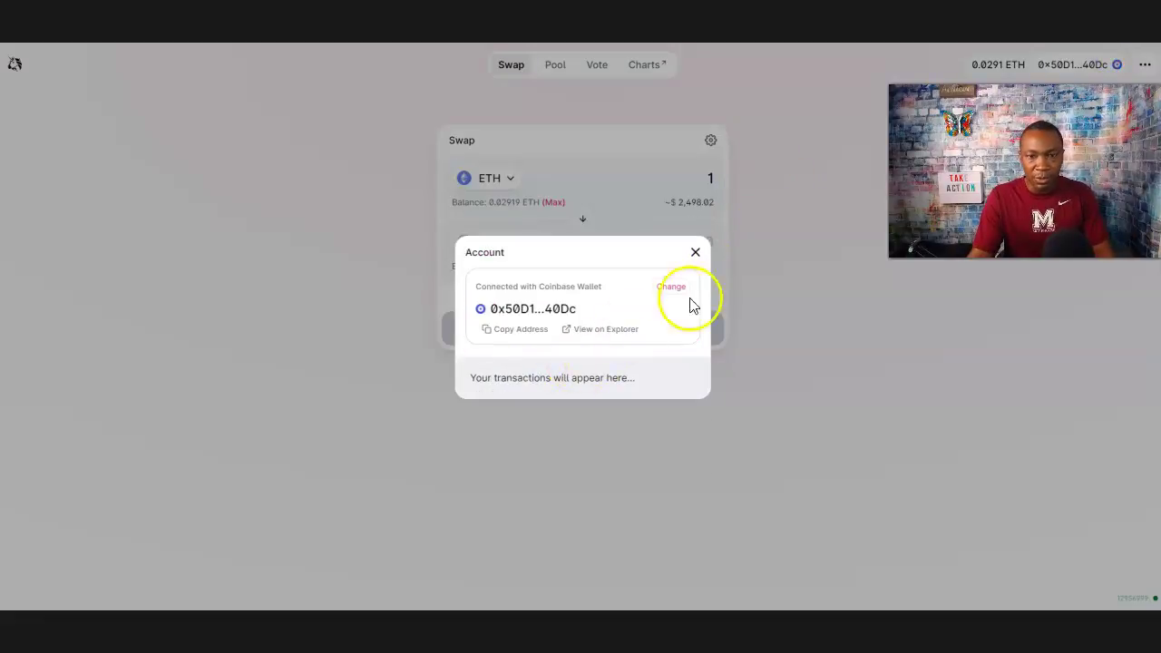
left_click(695, 253)
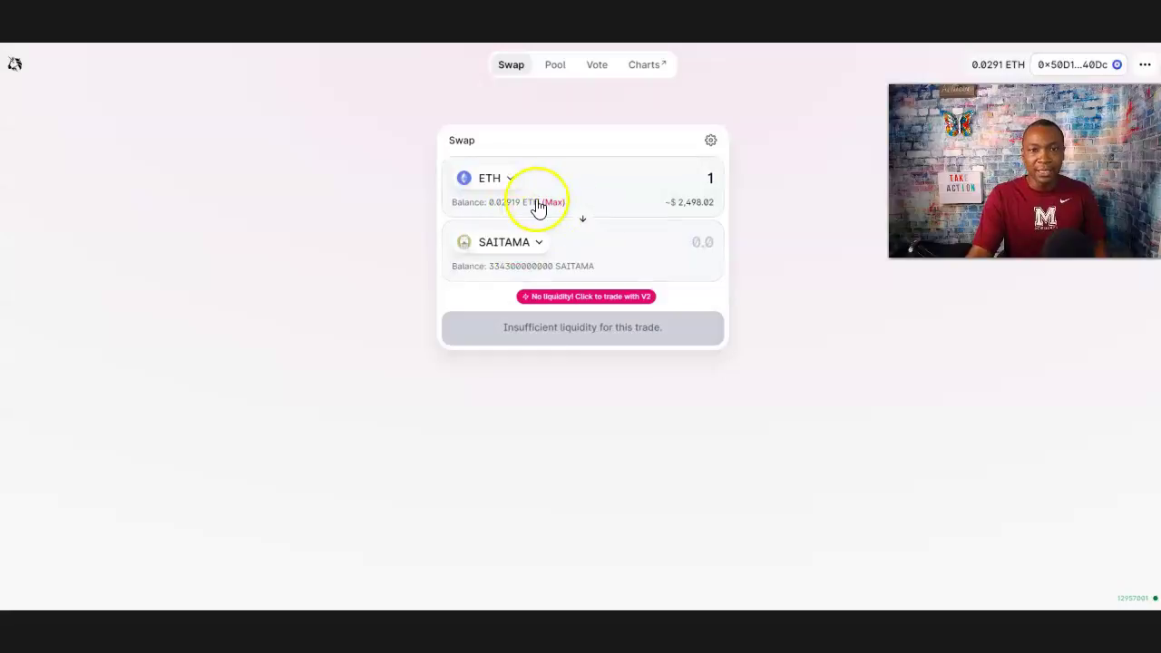
left_click(549, 203)
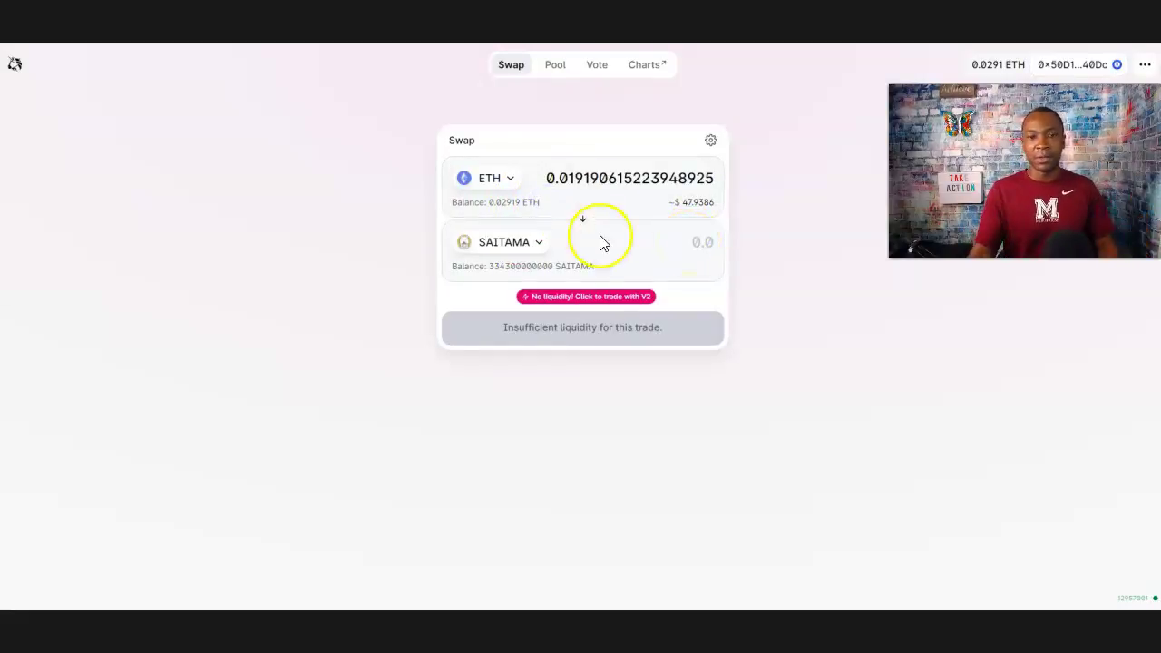
left_click(572, 307)
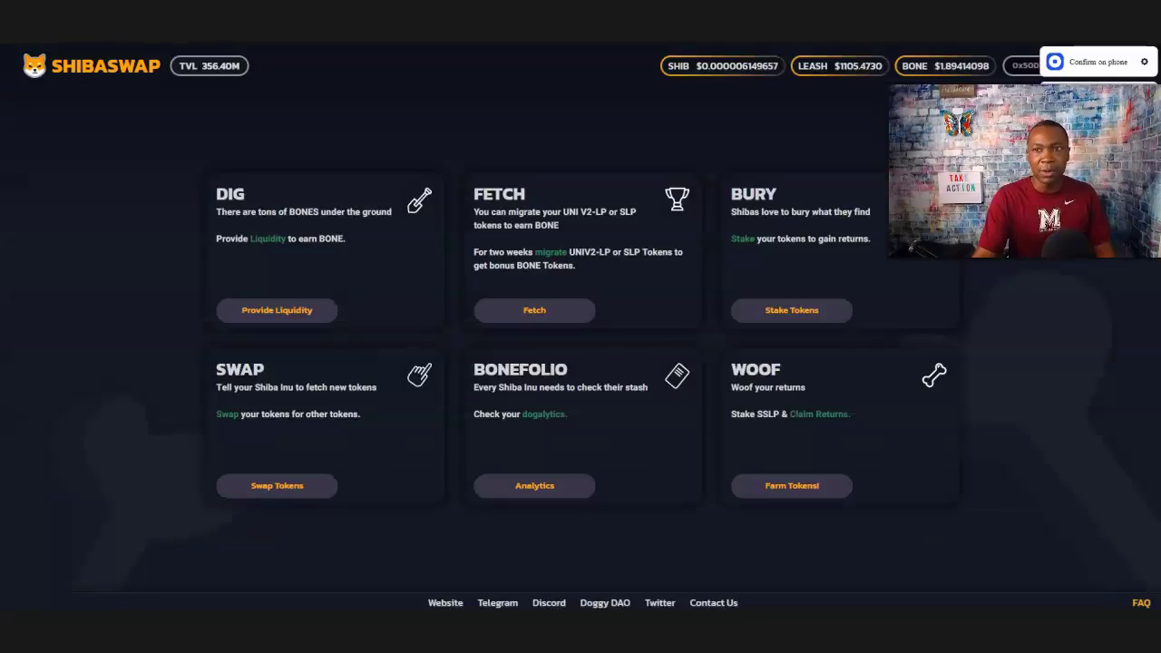
- Dismiss the phone-confirmation notice and open ShibaSwap's Swap Tokens page with ETH as source
left_click(1011, 295)
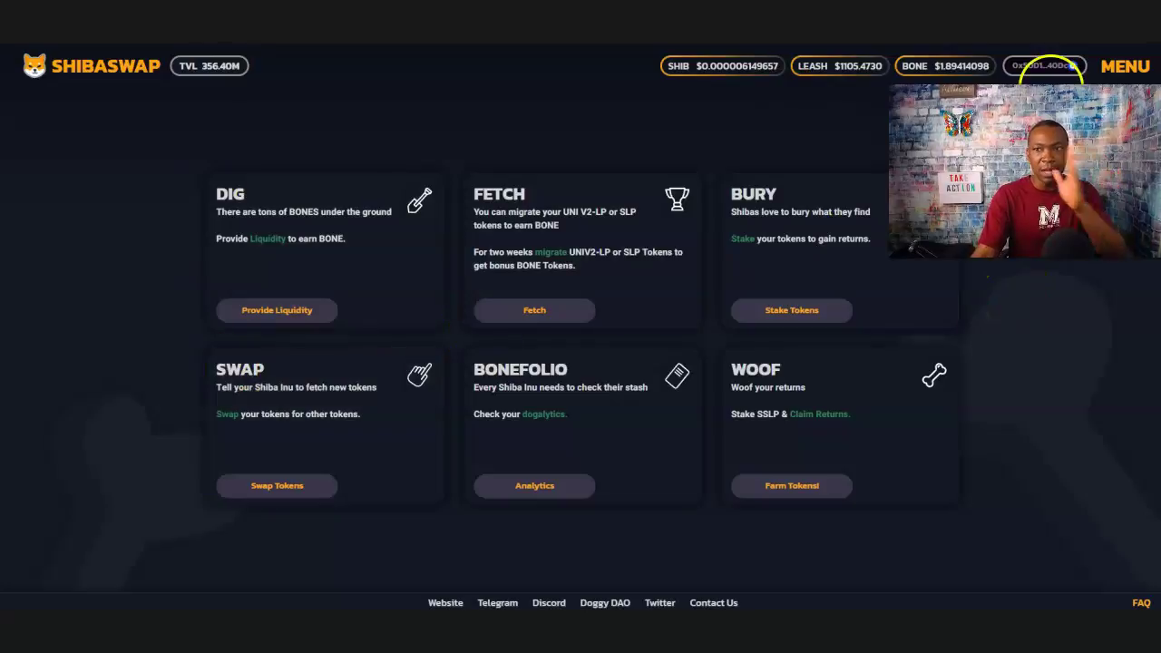
left_click(1060, 69)
left_click(189, 319)
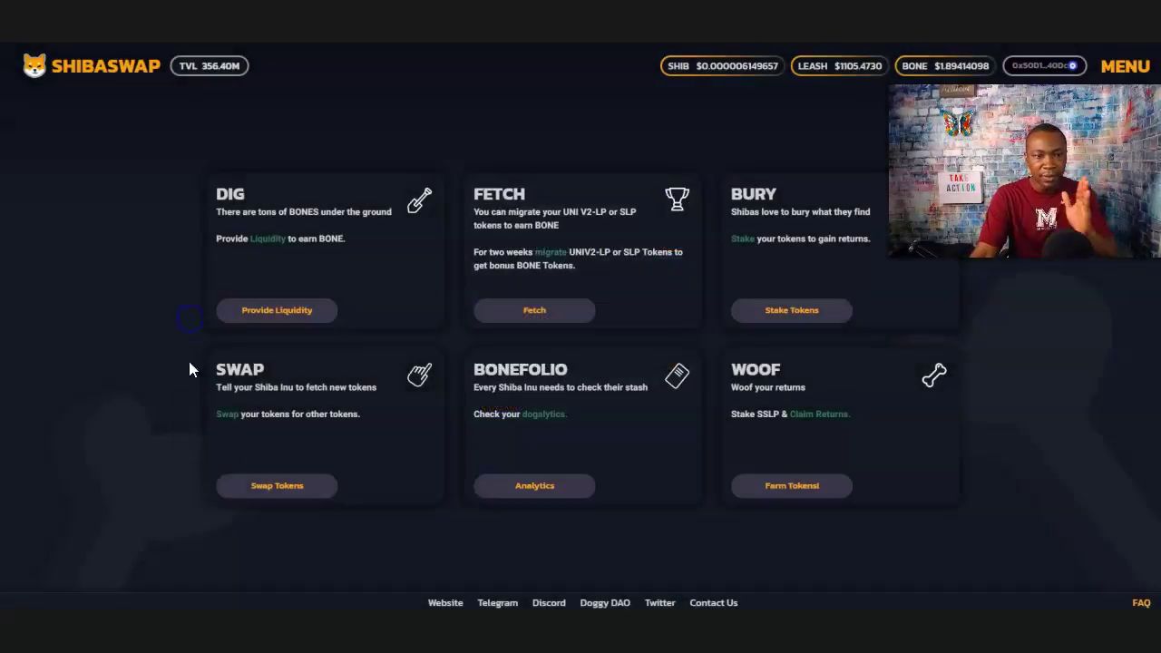
left_click(251, 485)
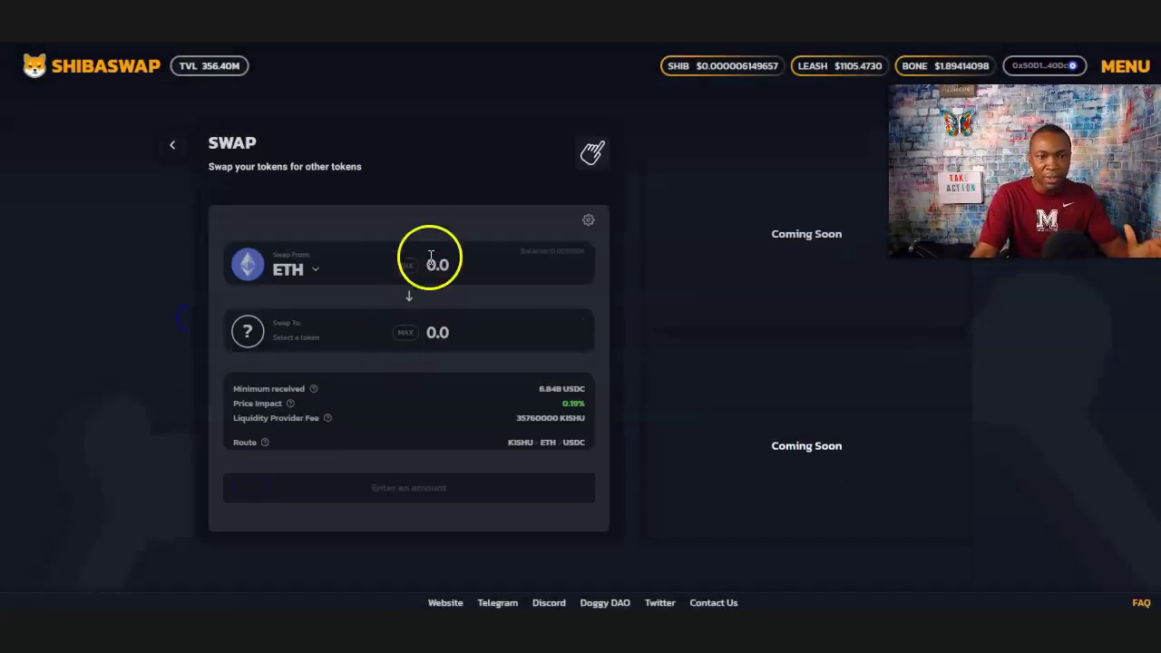